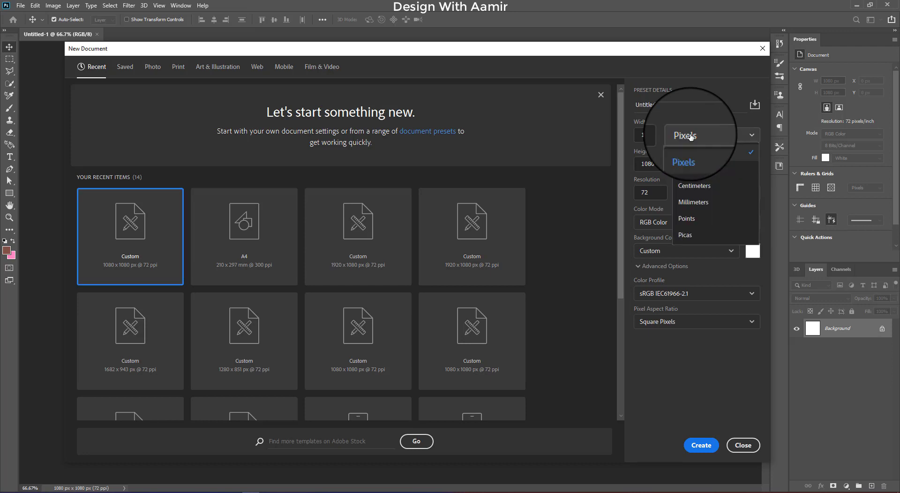
Create a new document 5.25 inches wide and about 7.87 inches high (1575 × 2362 px) at 300 pixels/inch
click(694, 171)
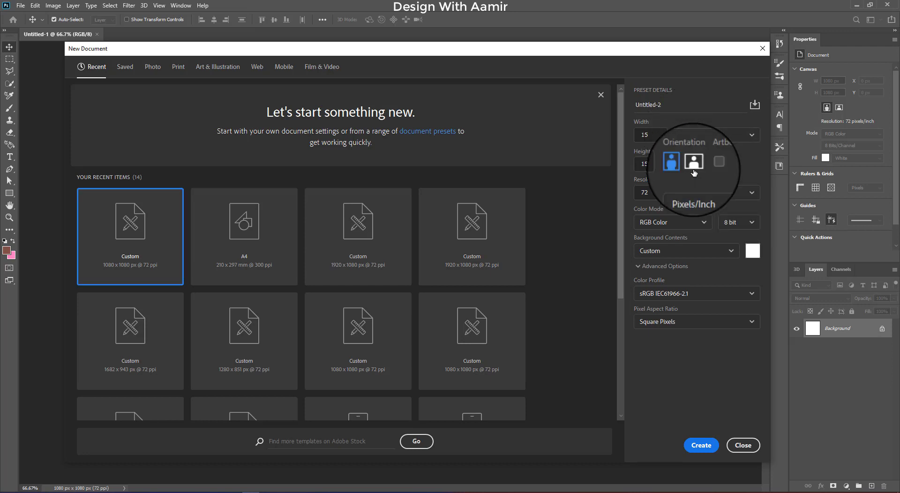
double_click(648, 136)
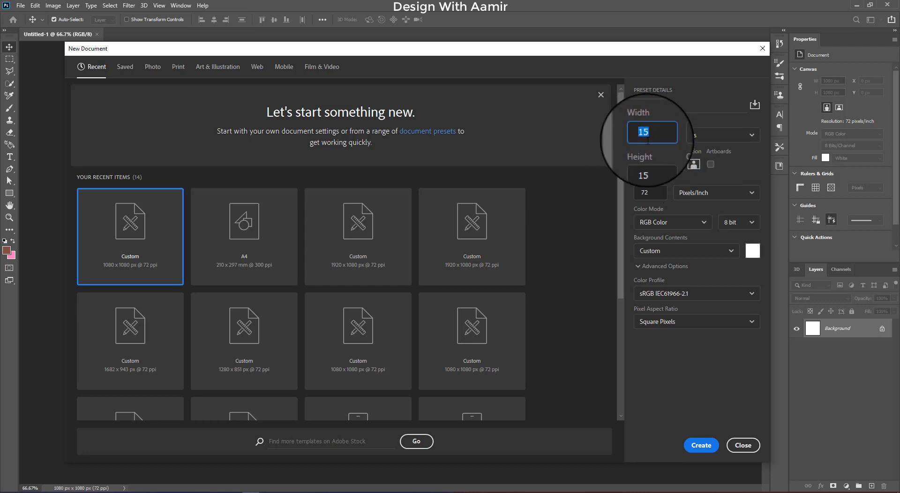
text(5)
key(Tab)
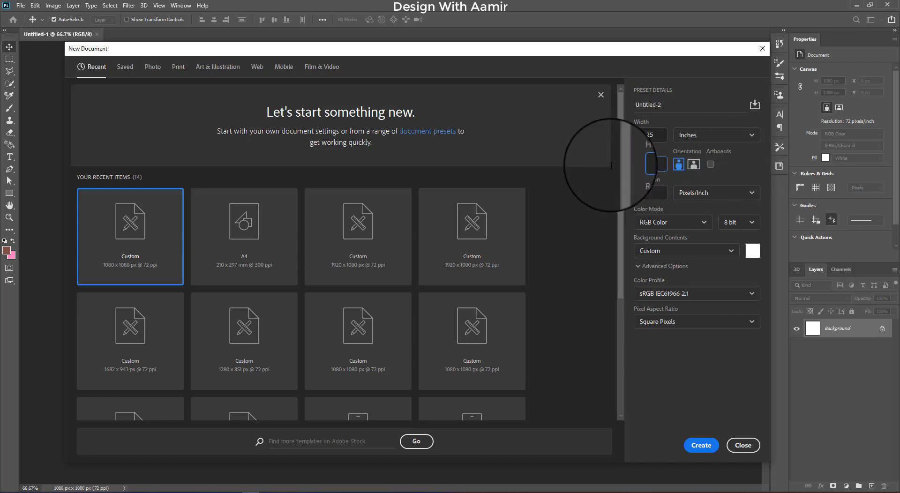
text(7)
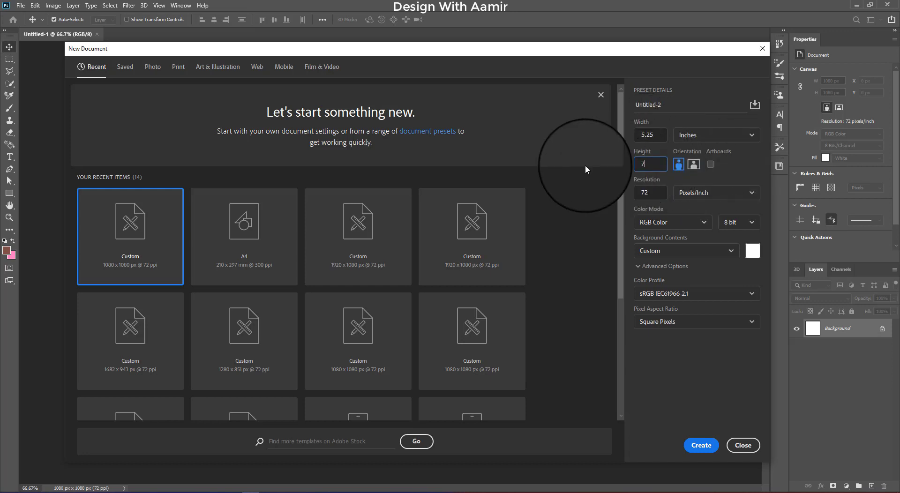
text(.8)
key(Tab)
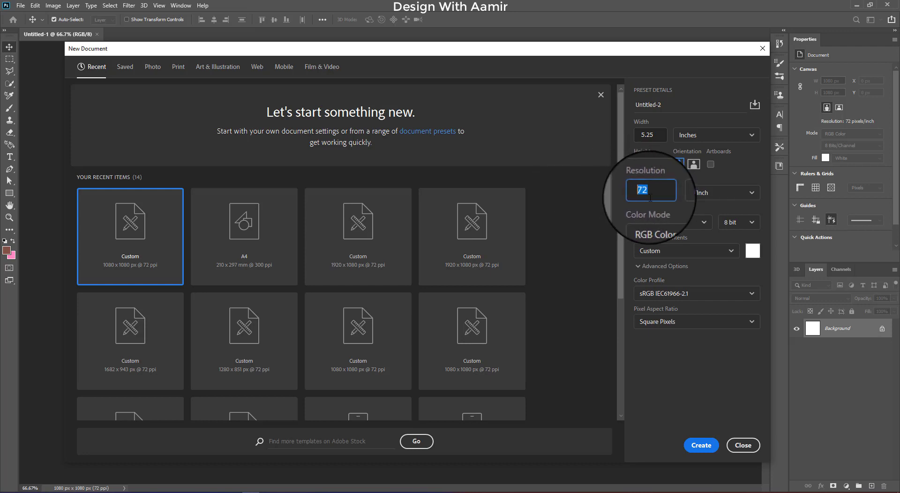
text(300)
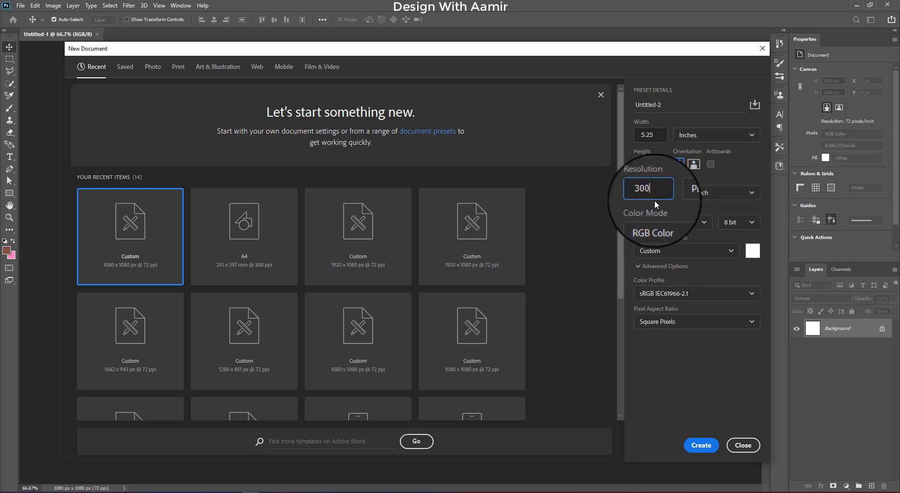
click(702, 446)
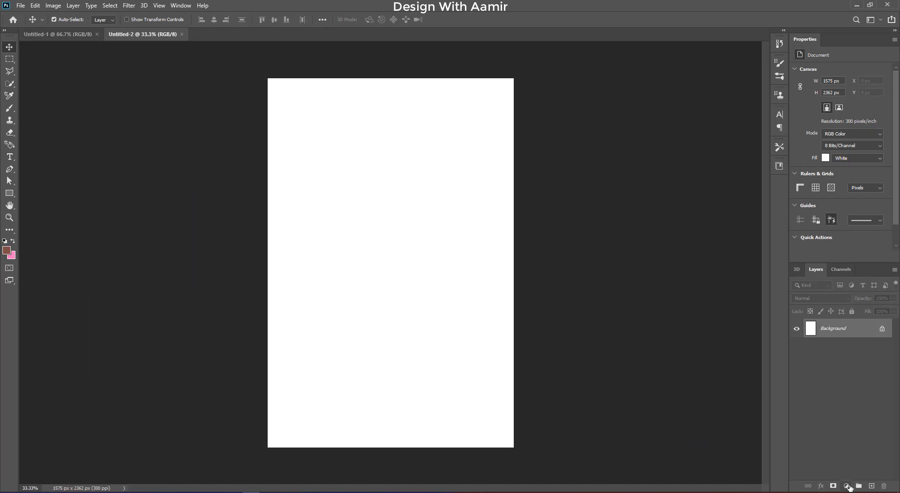
Add a solid color fill layer in light gray #ededed over the background
click(846, 486)
click(849, 322)
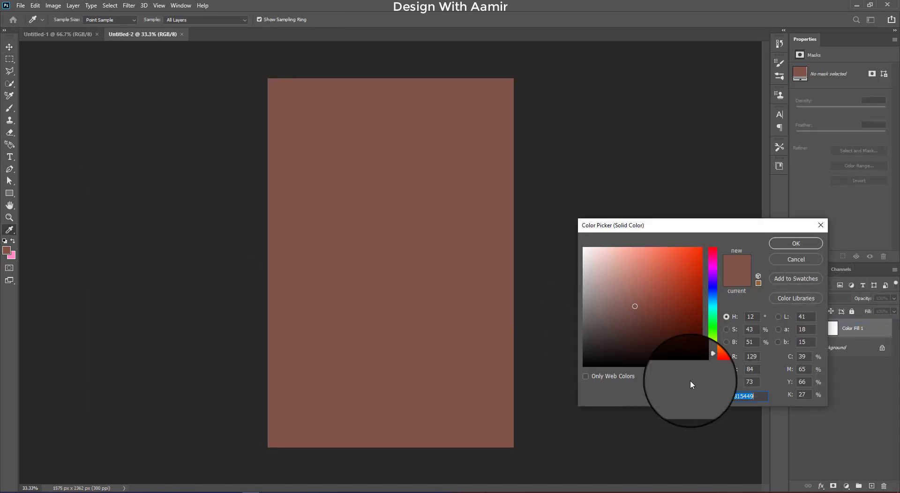
text(e)
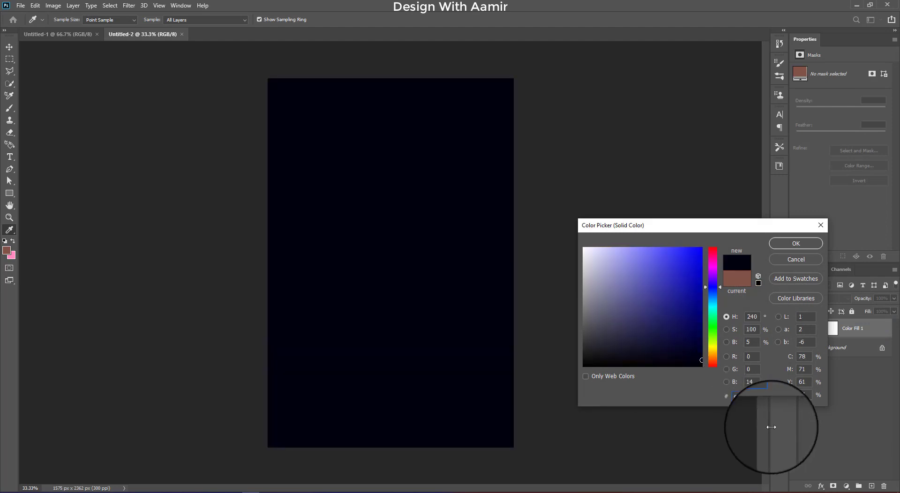
text(de)
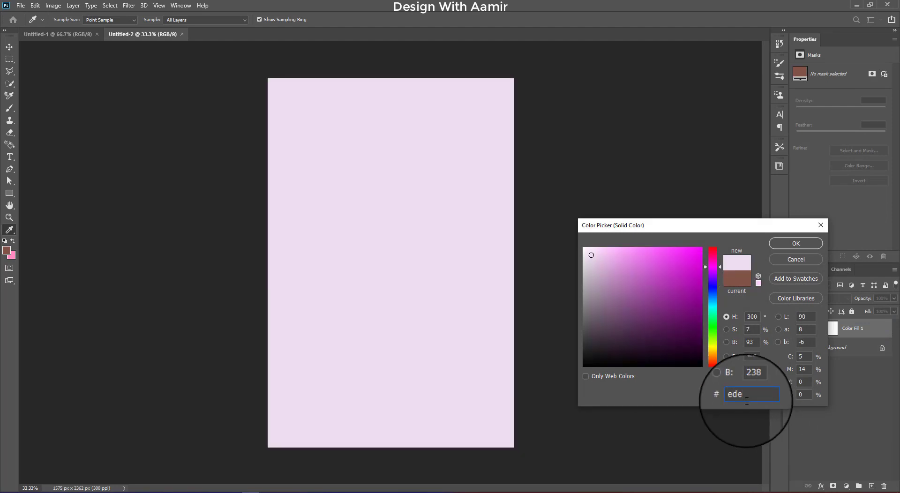
text(ded)
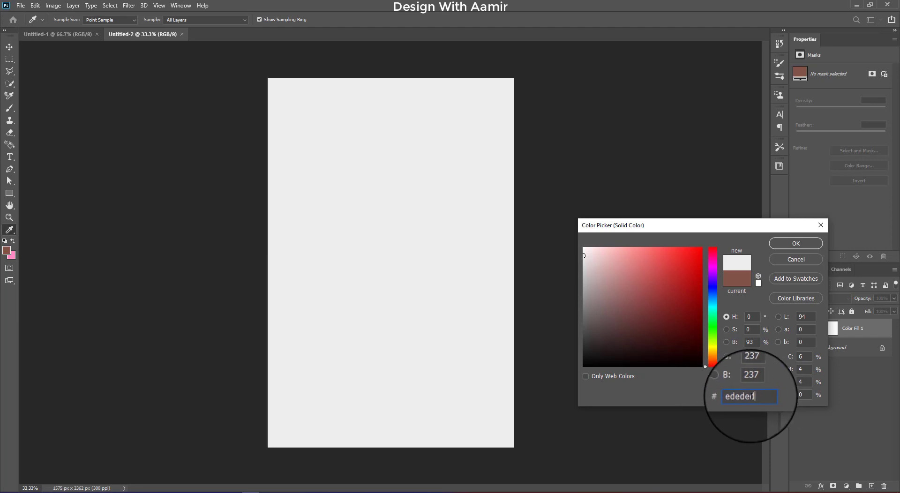
double_click(742, 398)
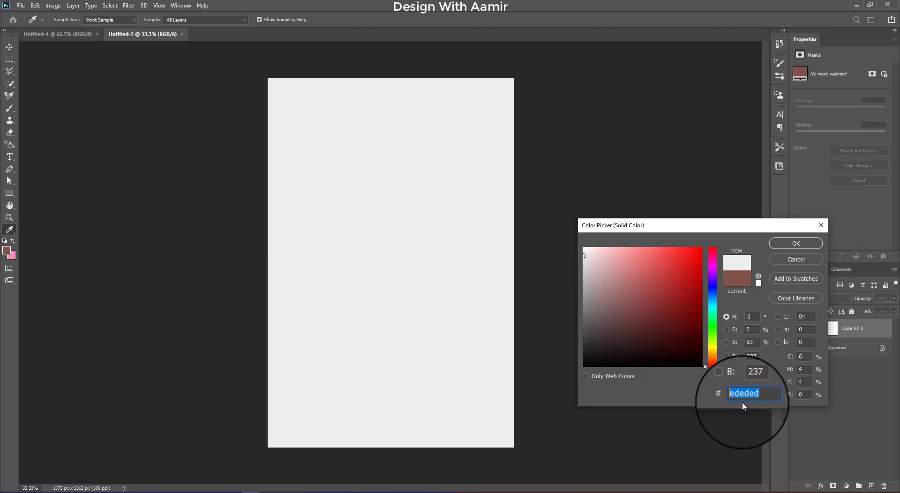
click(792, 244)
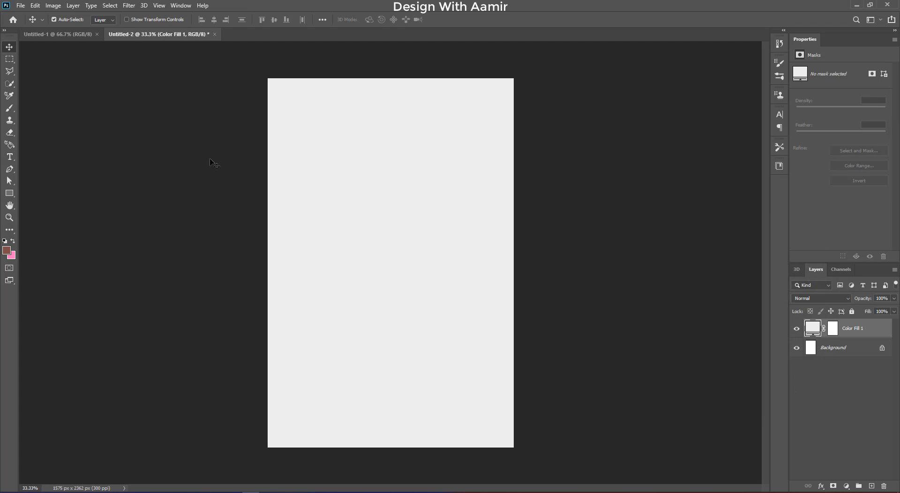
Place mbg main.png as an embedded image and move the mountains straight down into the lower half of the canvas
click(20, 5)
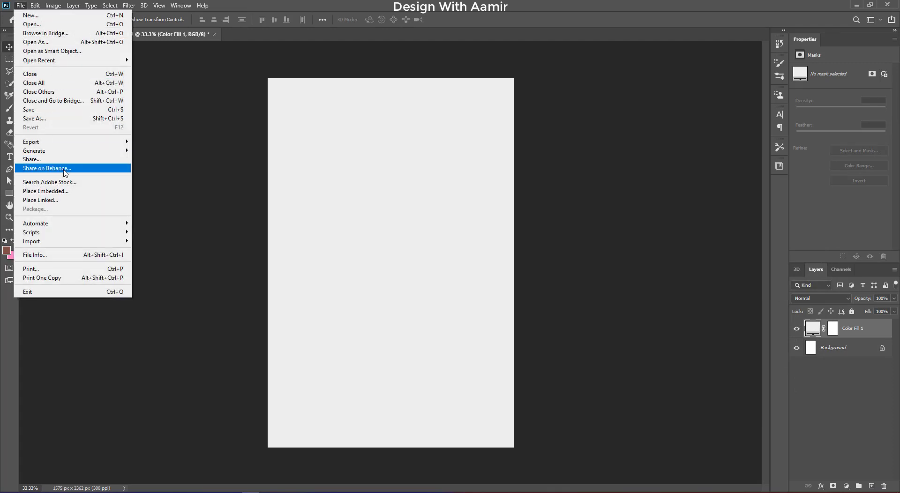
click(60, 193)
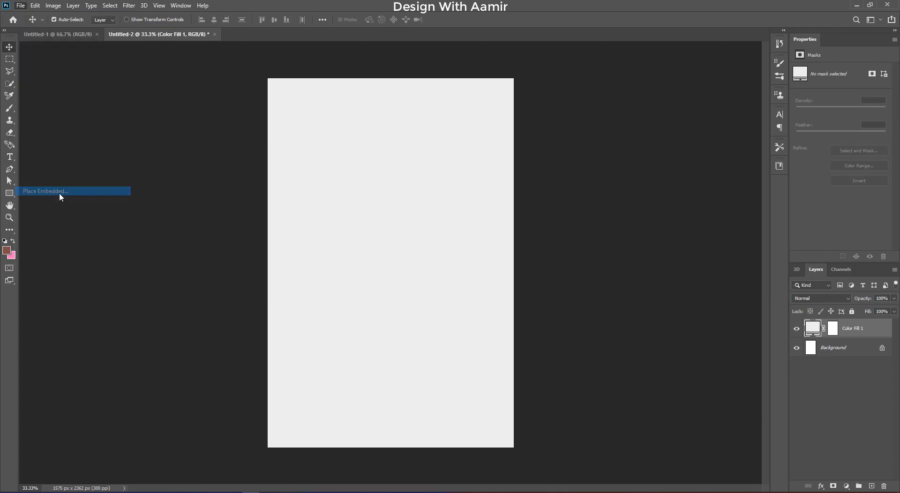
double_click(355, 98)
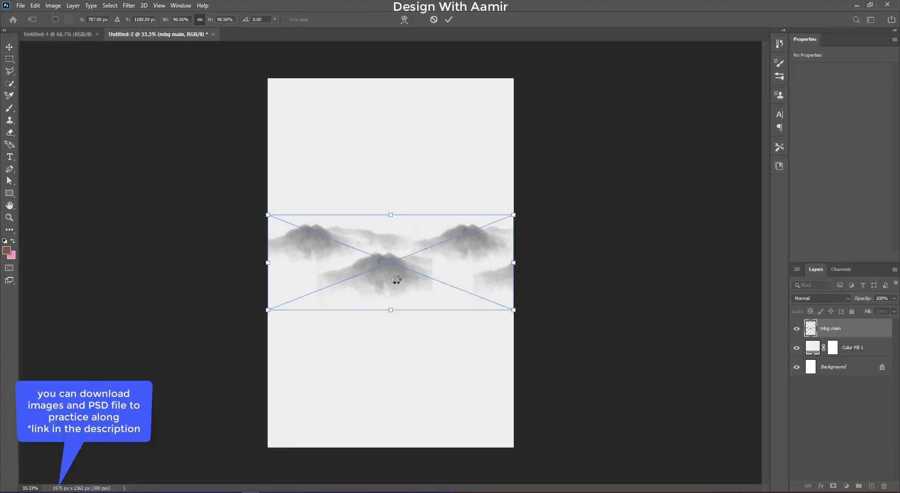
drag(397, 252, 399, 301)
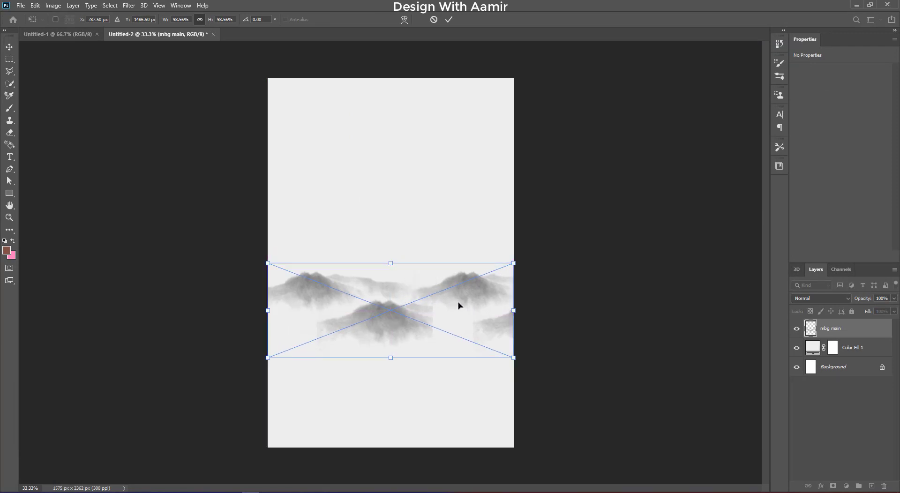
click(449, 19)
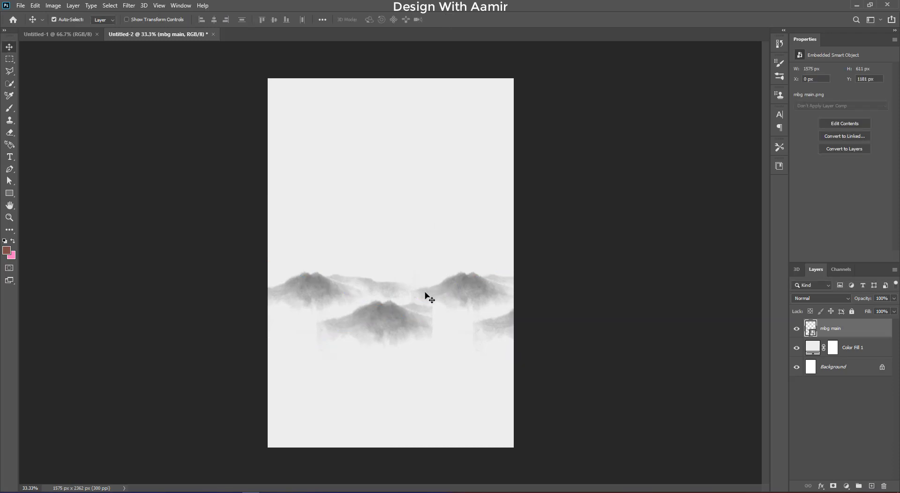
Place mbg 2.png as an embedded image in the upper part of the canvas, scaled to about 102.56% to span its full width
click(21, 5)
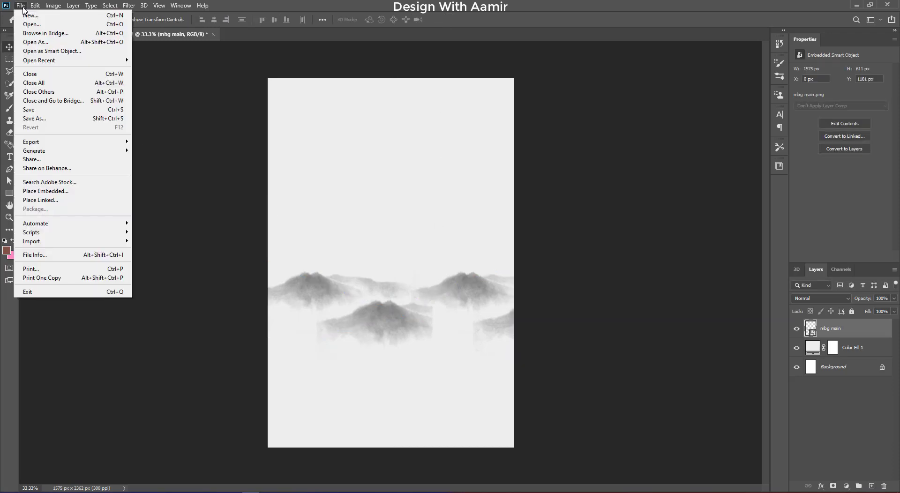
click(39, 192)
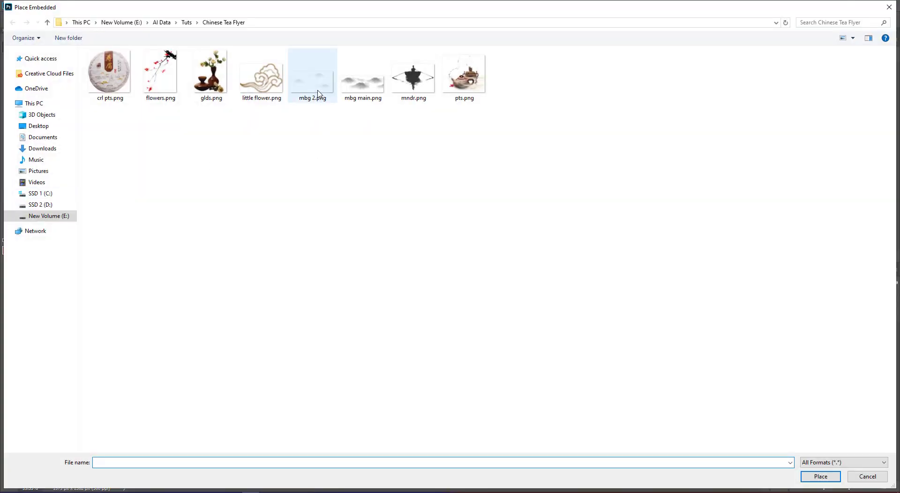
double_click(318, 93)
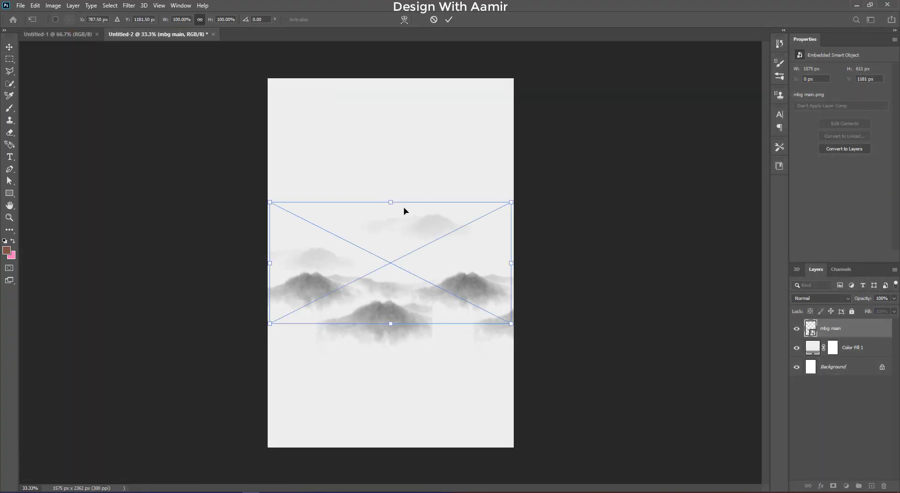
key(Return)
drag(424, 263, 424, 161)
drag(512, 219, 515, 222)
drag(452, 166, 463, 167)
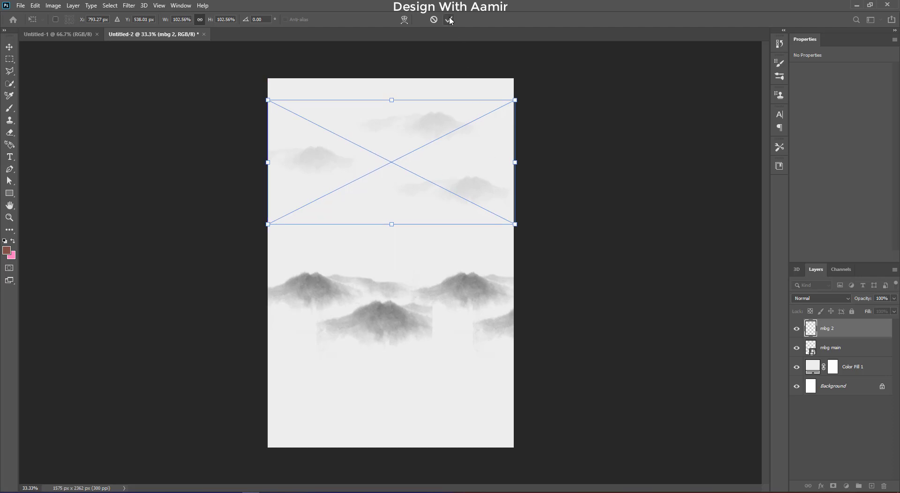
click(449, 19)
Place flowers.png as an embedded image in the canvas's upper-right corner, scaled to about 114.51%
click(21, 5)
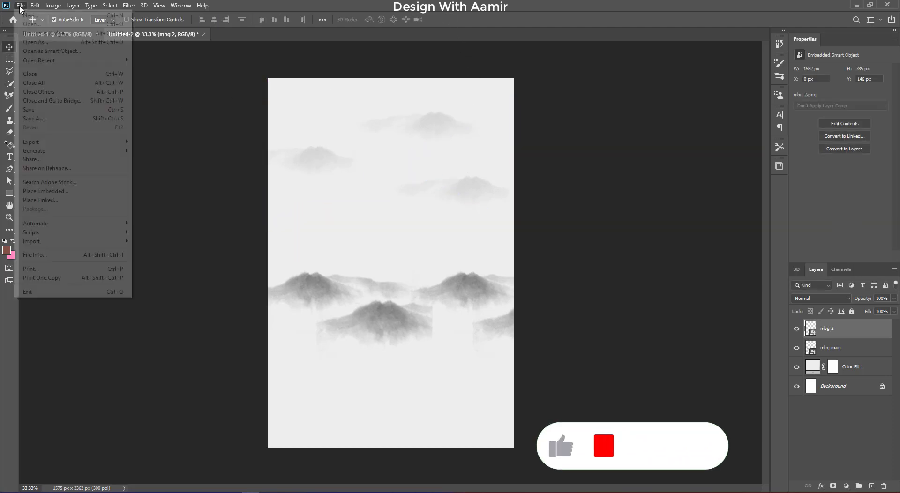
click(51, 191)
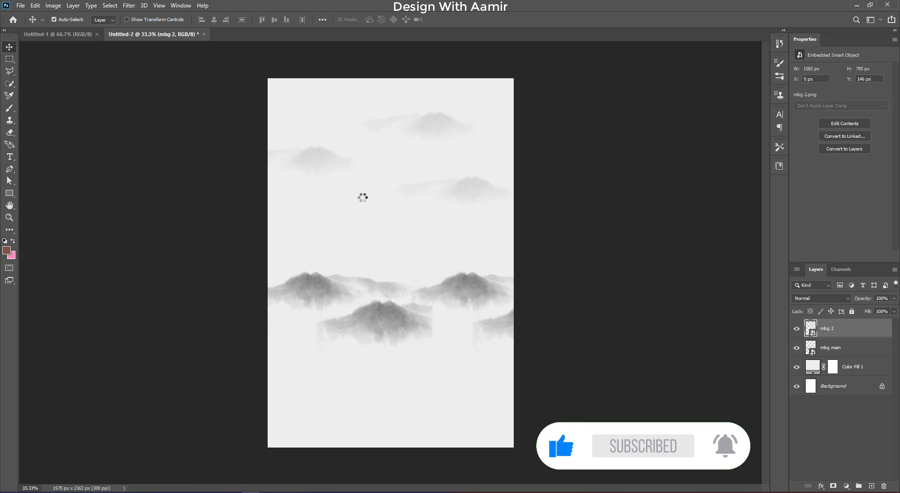
drag(430, 207, 451, 177)
drag(486, 125, 503, 84)
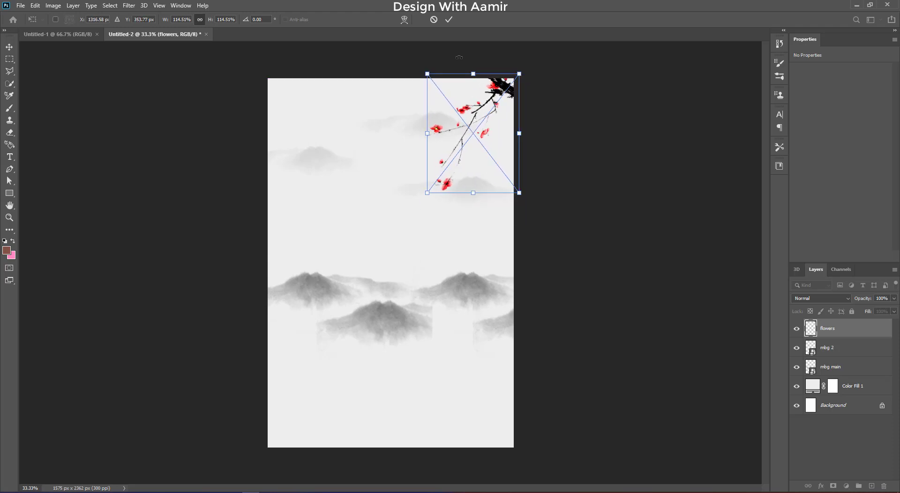
click(450, 19)
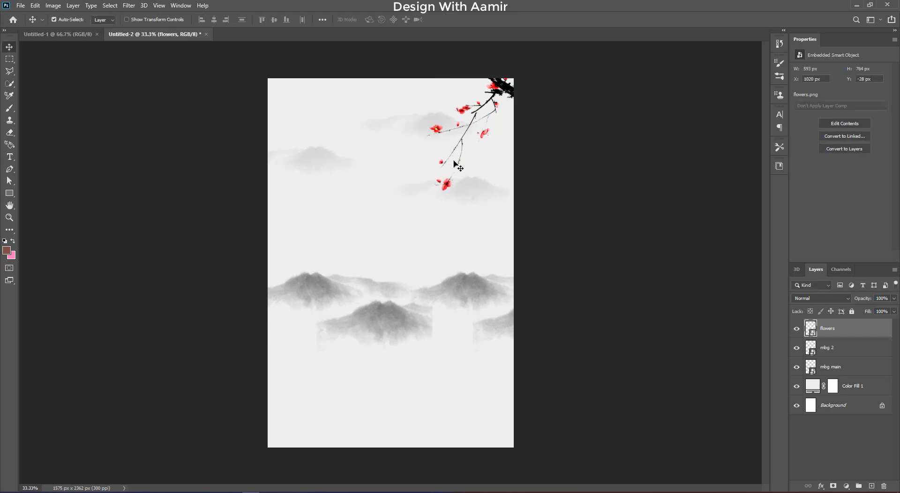
Place pts.png as an embedded image in the canvas's lower-right area, scaled to about 84.47%
click(21, 5)
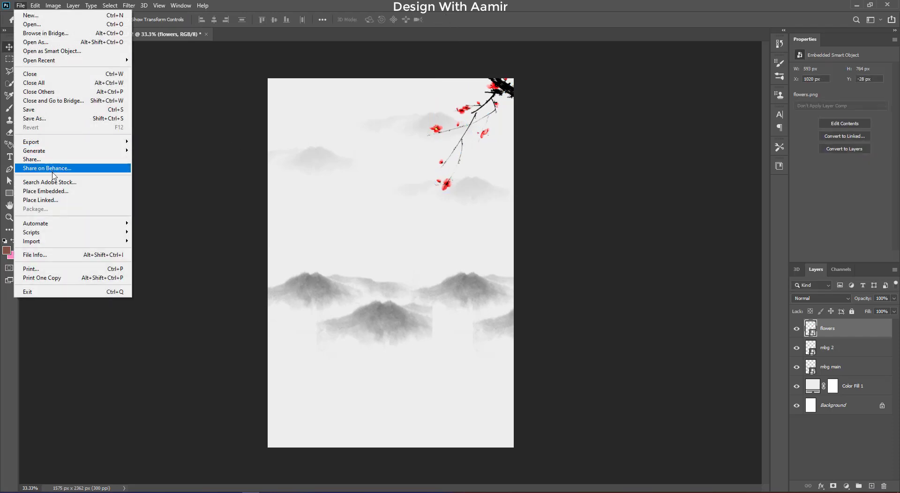
click(42, 188)
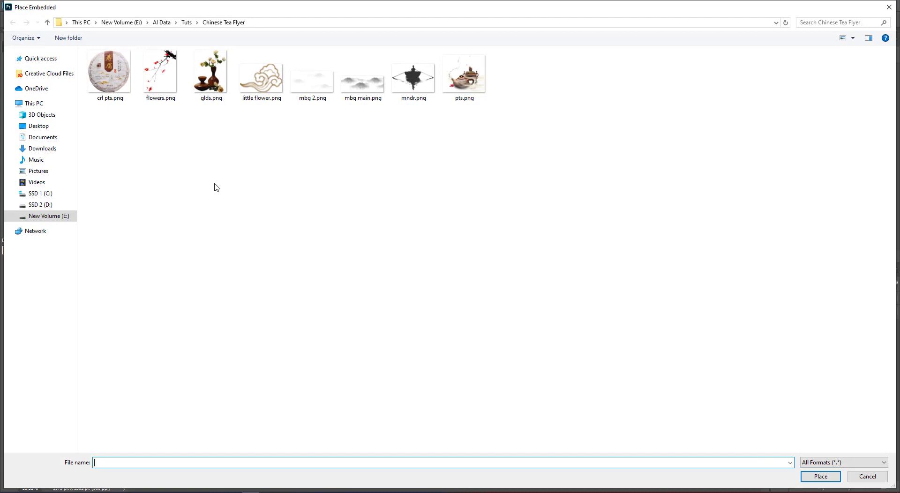
double_click(466, 90)
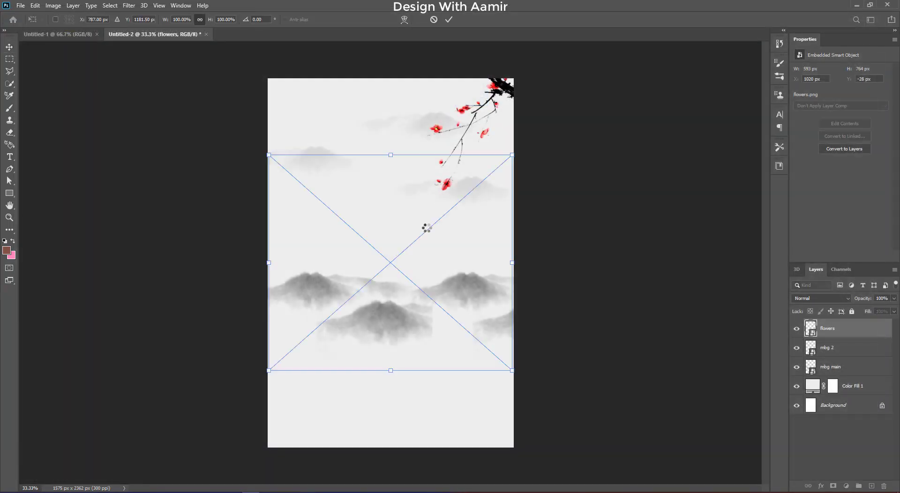
drag(422, 255, 424, 327)
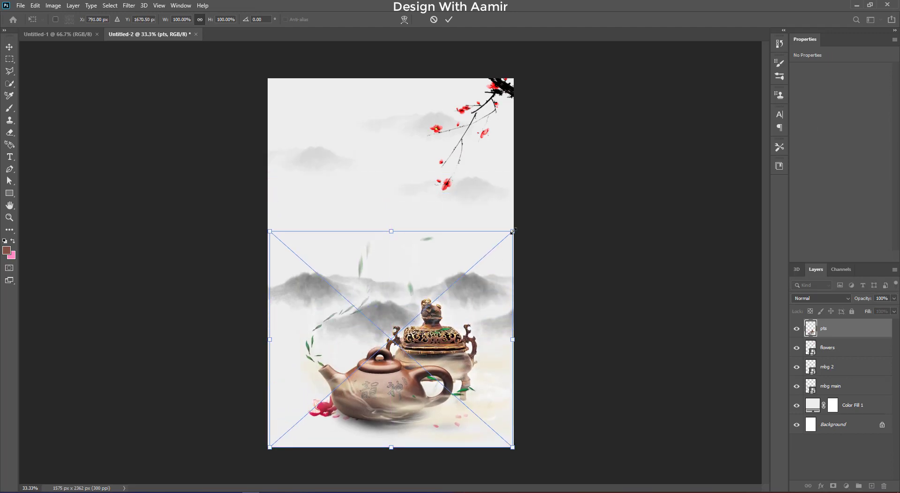
drag(513, 232, 473, 266)
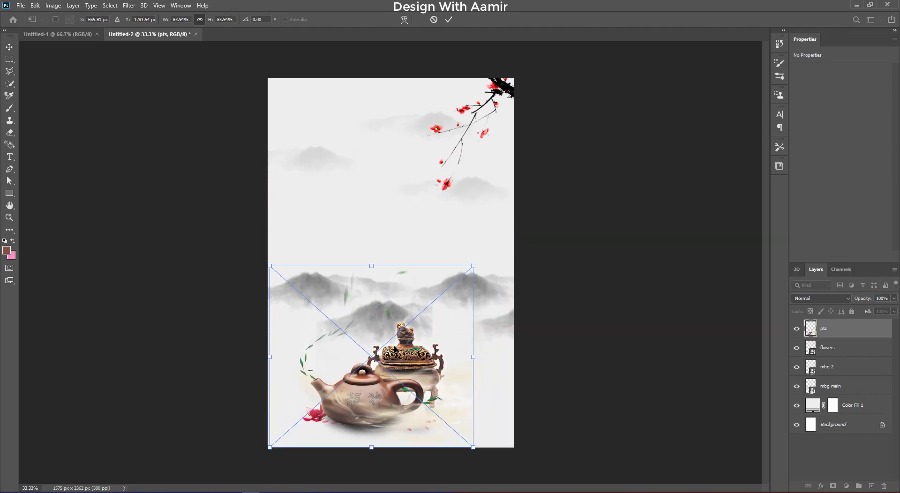
drag(395, 350, 431, 353)
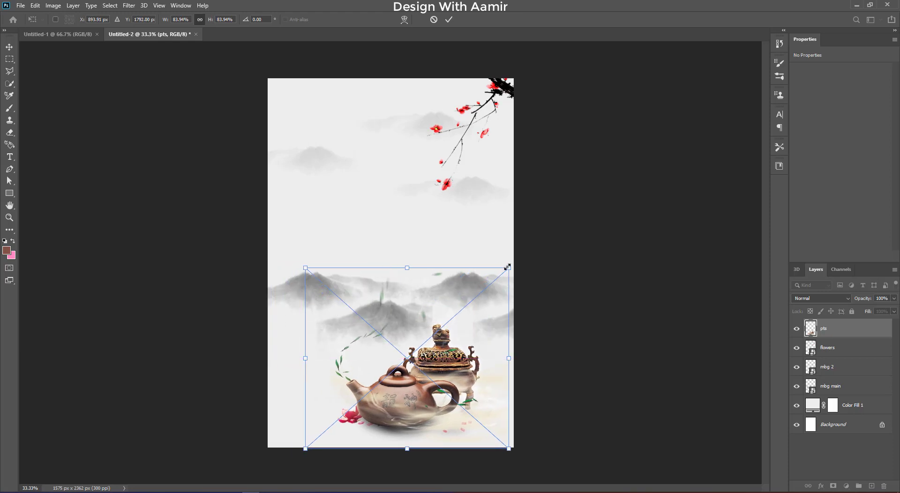
drag(508, 268, 510, 266)
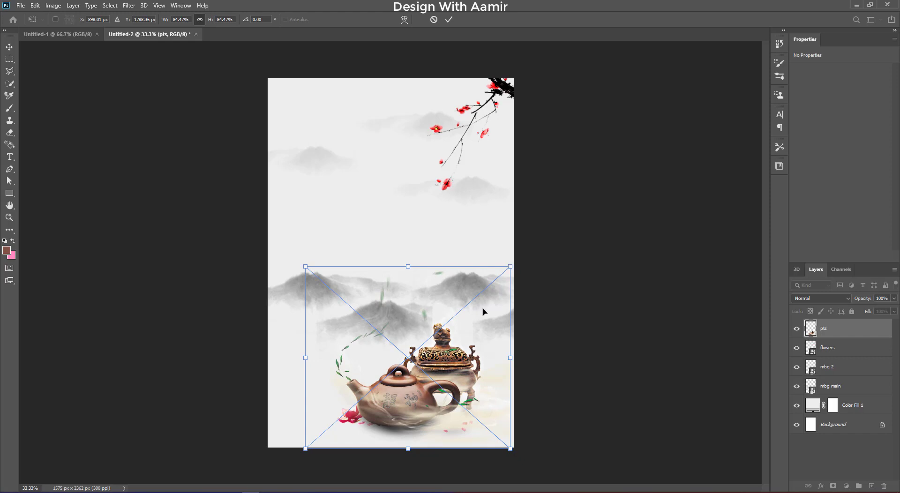
drag(441, 359, 443, 359)
click(450, 19)
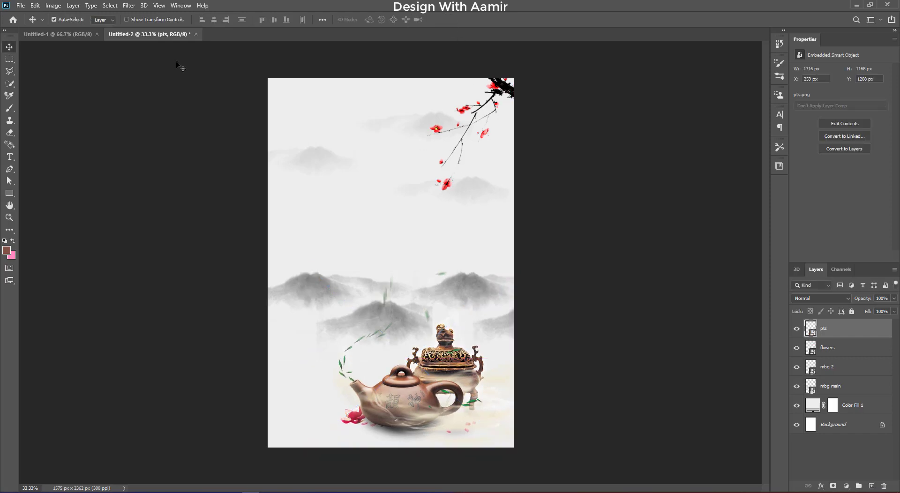
Place crl pts.png as an embedded image in the canvas's lower-left area and stack its layer directly beneath the teapots layer
click(20, 6)
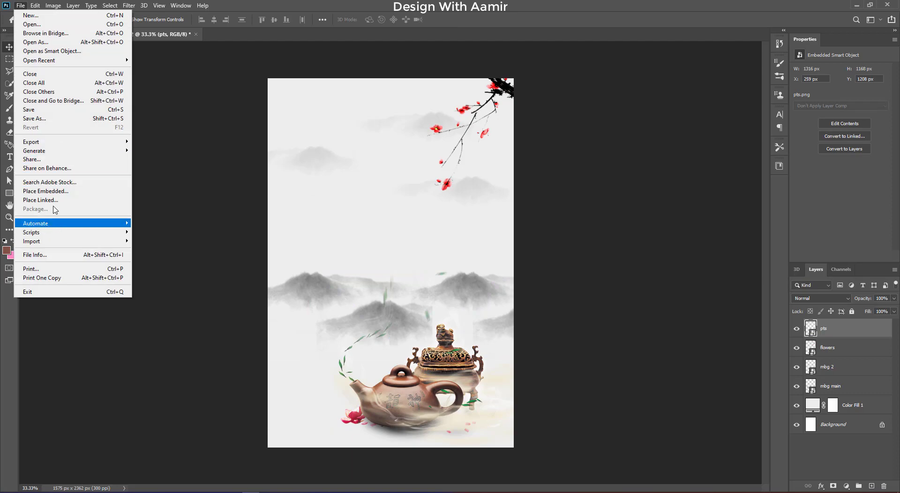
click(46, 191)
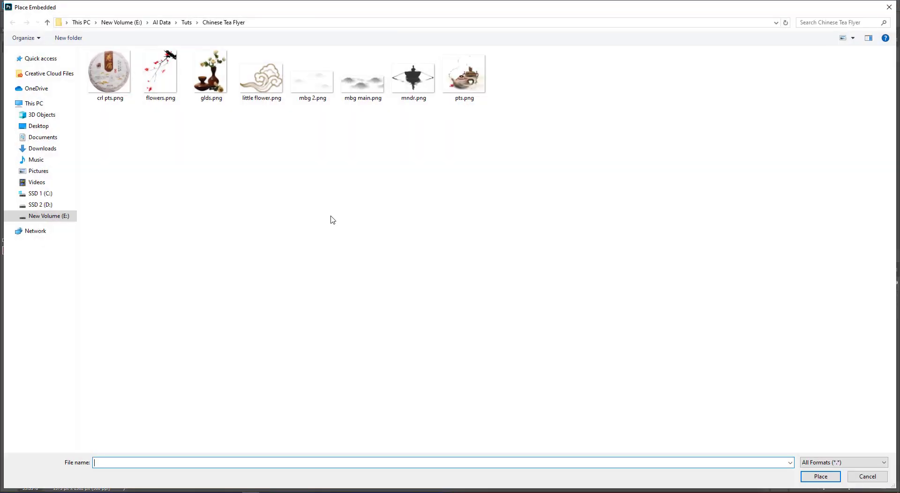
double_click(108, 72)
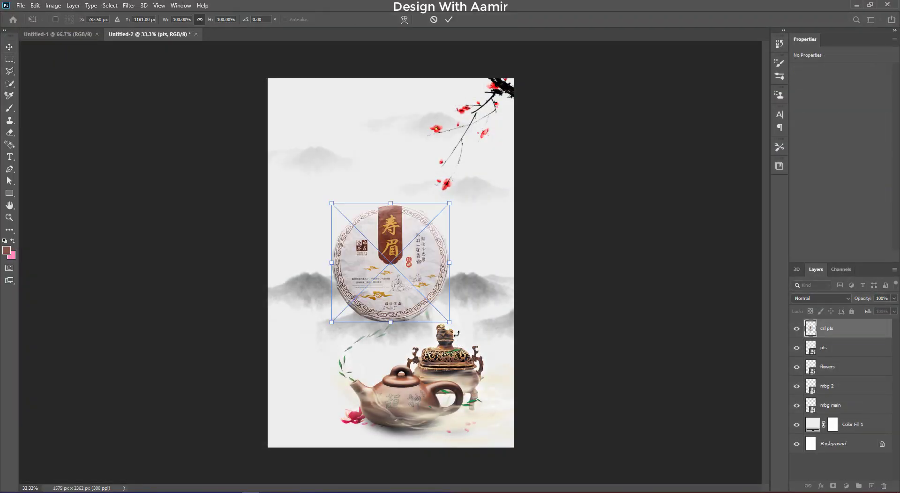
drag(386, 249, 352, 334)
click(449, 19)
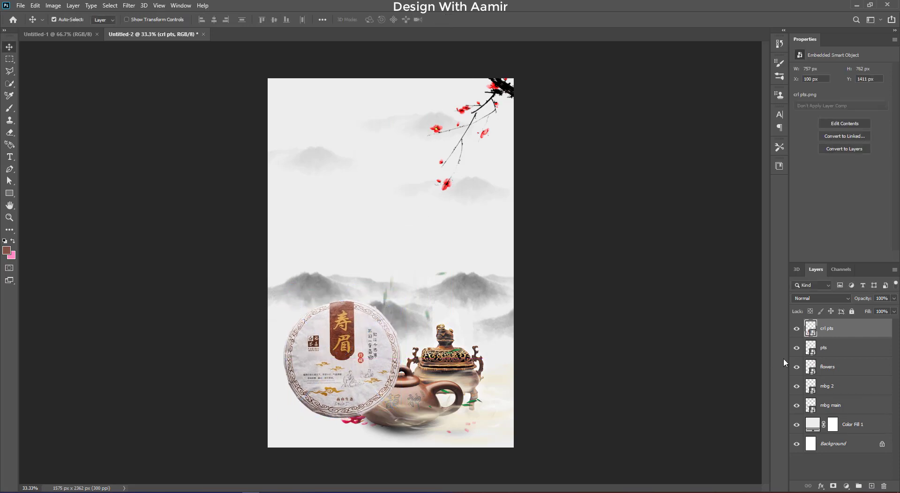
drag(857, 334, 853, 356)
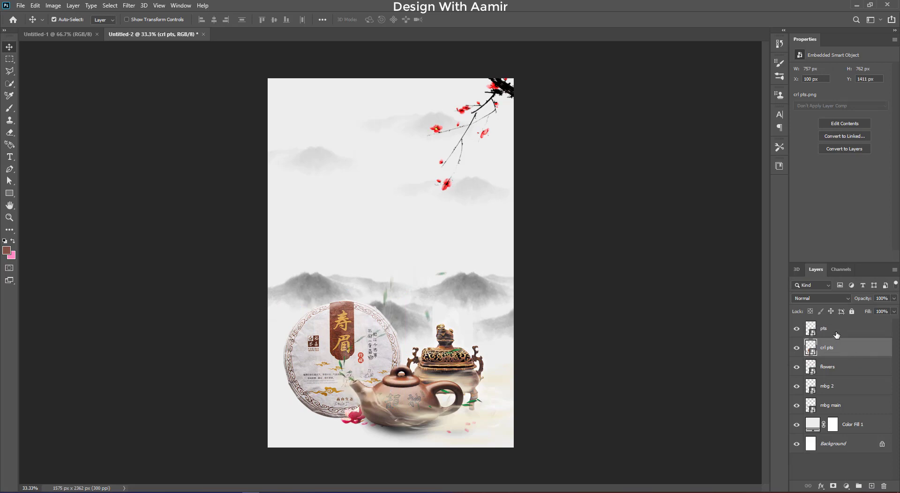
Add an empty layer above the flowers layer and set the Brush tool's foreground colour to black (000000)
click(854, 367)
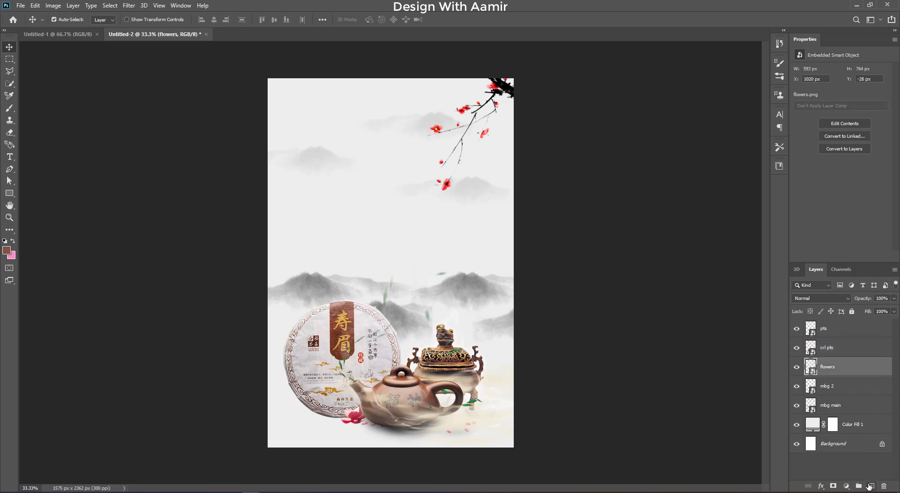
click(871, 486)
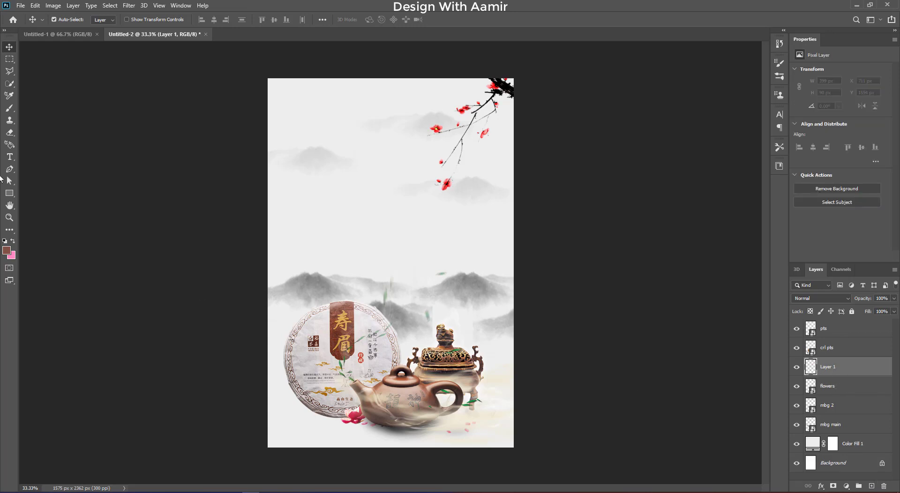
click(9, 108)
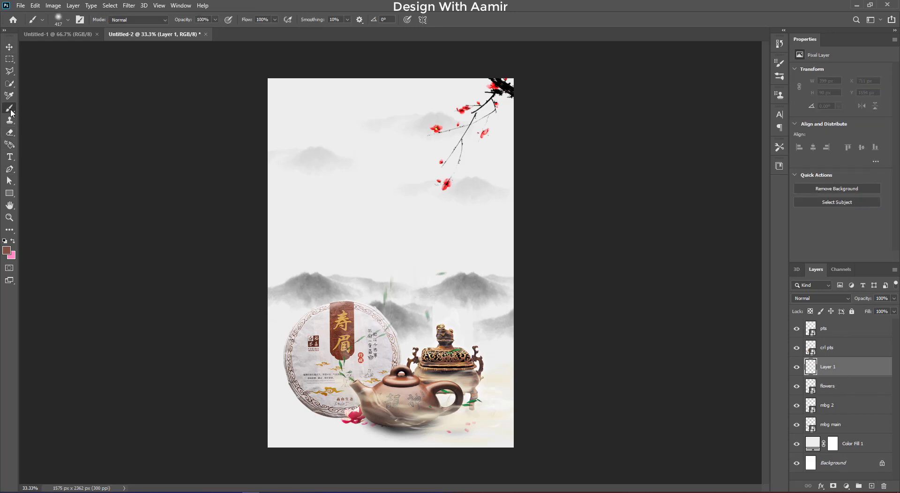
click(6, 251)
drag(601, 329, 572, 380)
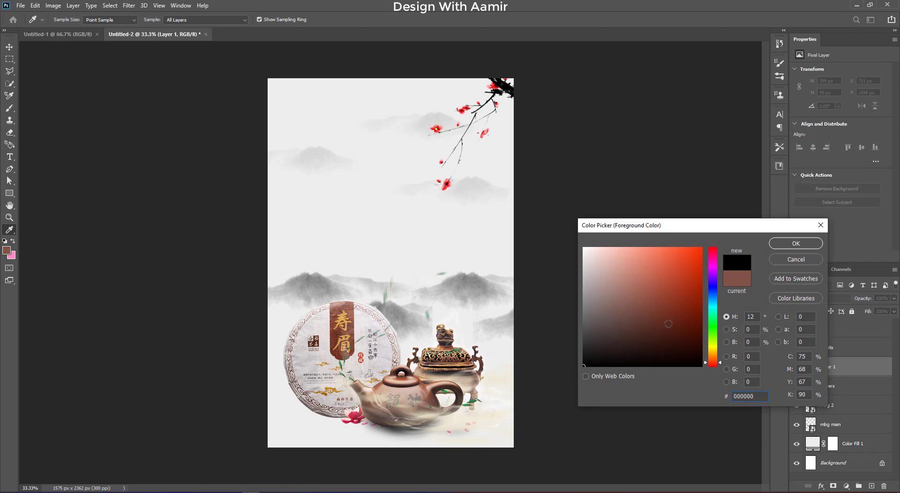
drag(760, 394, 709, 399)
click(794, 244)
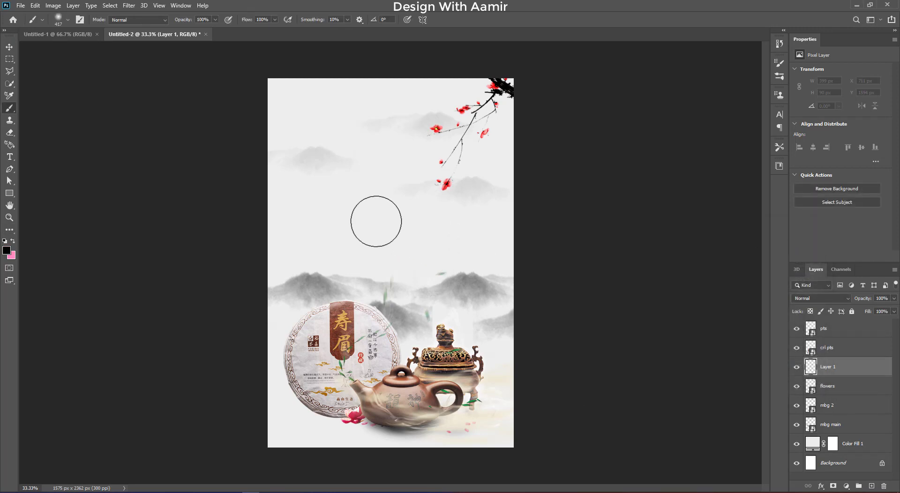
Paint one black dab near the canvas's middle with a 417 px Soft Round brush at 0% hardness
right_click(376, 221)
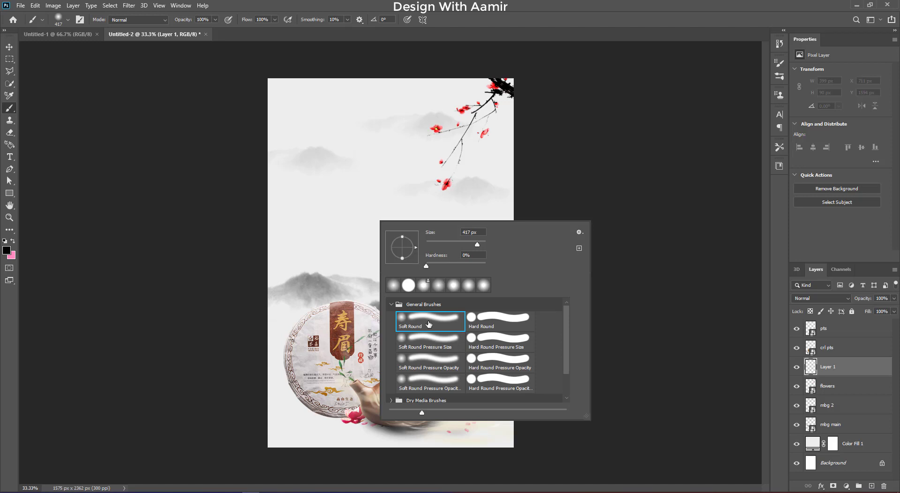
click(428, 323)
click(474, 254)
key(Return)
click(376, 216)
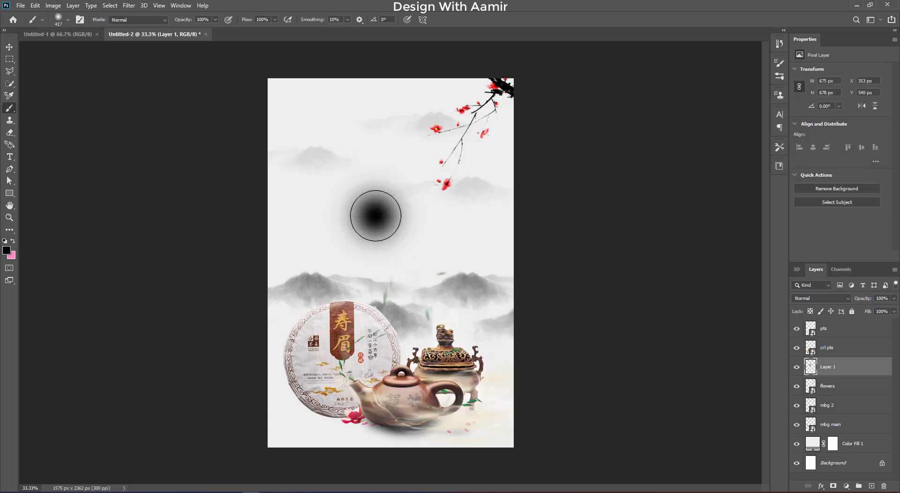
Squash the black dab to about 12% height and move it under the round tea cake as a ground shadow about 663 px wide
click(11, 48)
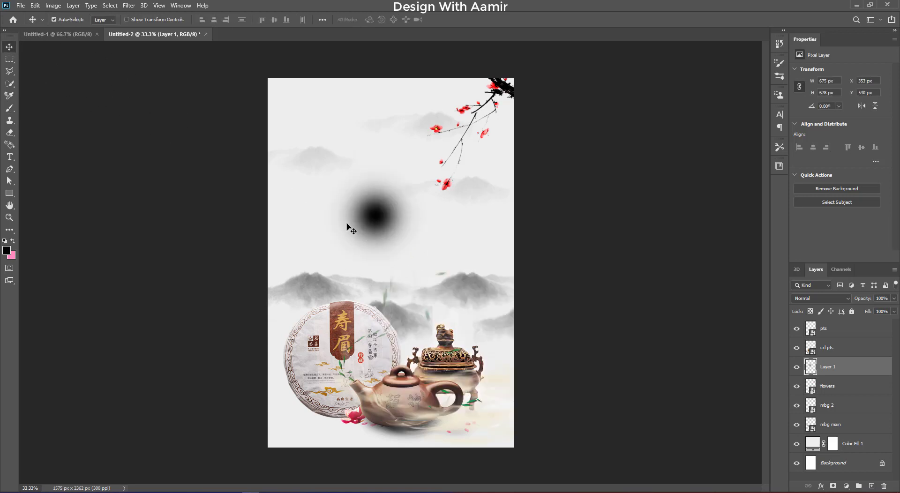
key(ctrl+t)
mouse_move(374, 164)
mouse_down()
mouse_move(393, 375)
mouse_move(352, 419)
mouse_up()
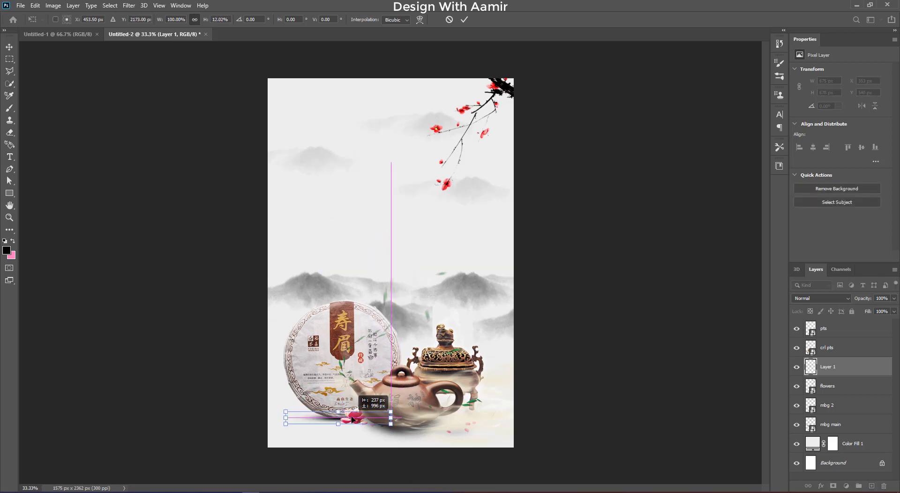
click(464, 19)
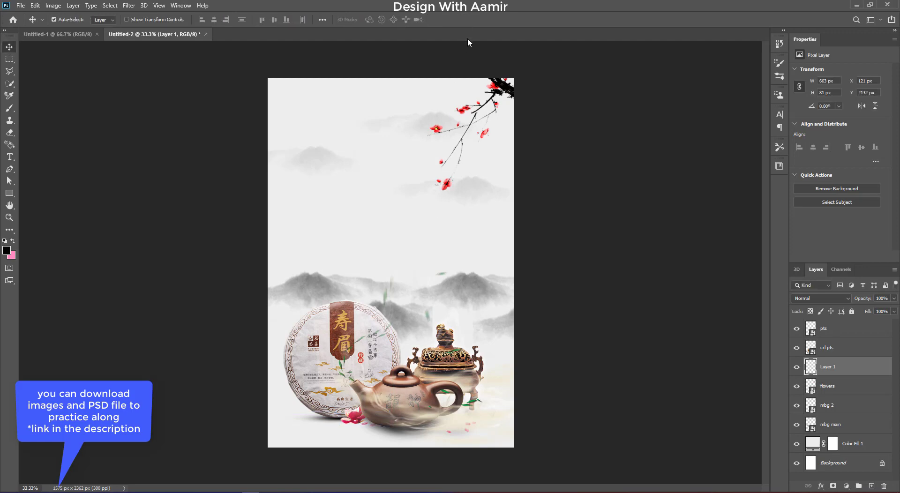
click(798, 367)
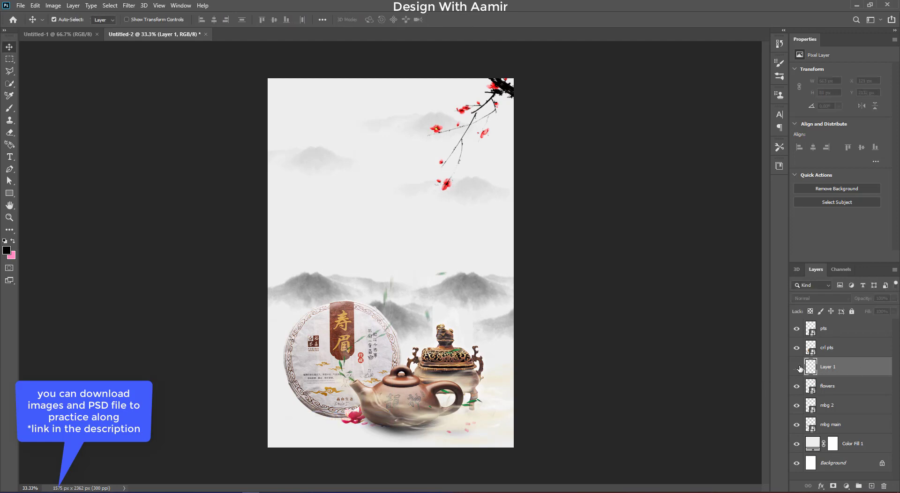
click(799, 368)
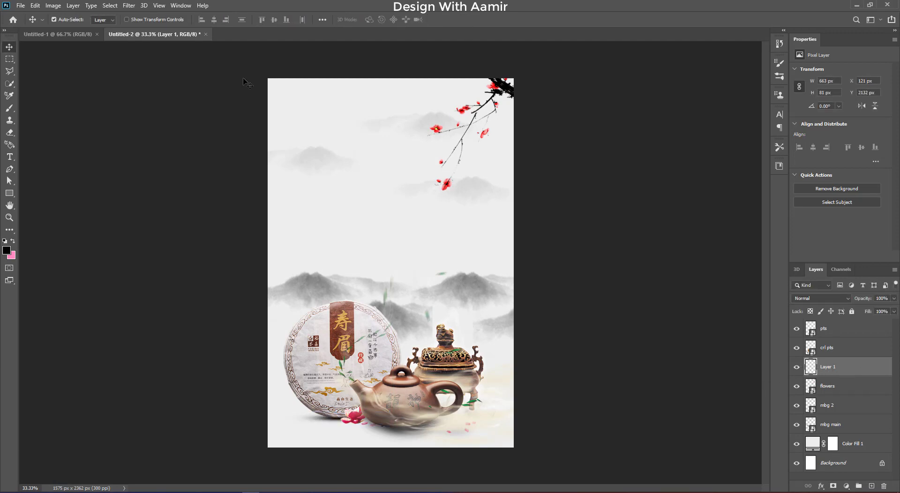
Soften the tea cake's shadow with a Gaussian Blur of 10.0 pixels radius
click(128, 6)
mouse_move(195, 115)
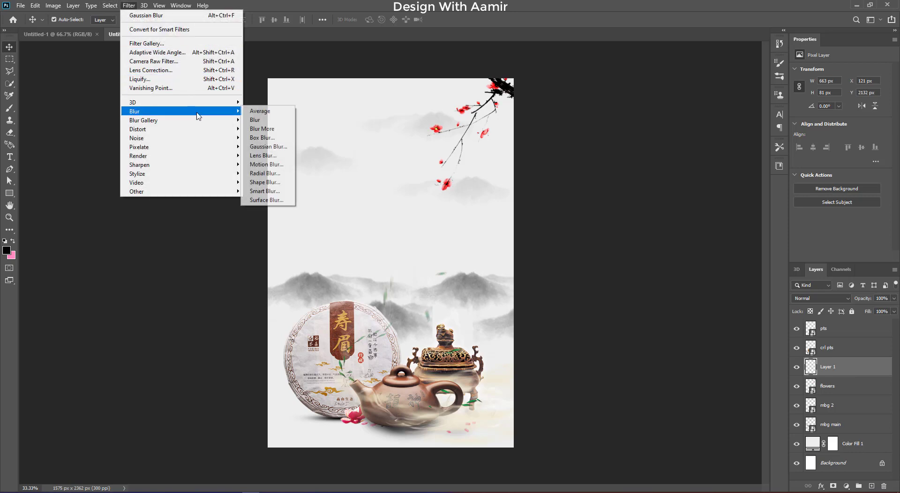
click(271, 146)
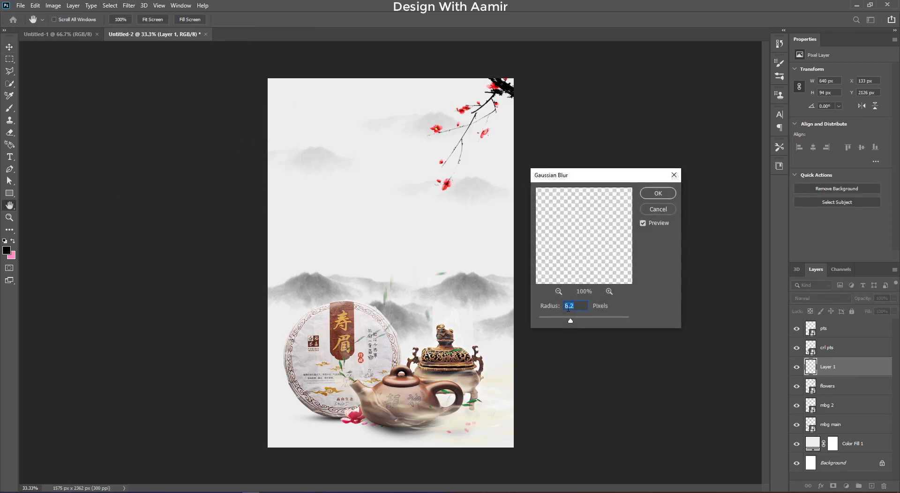
drag(571, 324, 577, 324)
click(658, 198)
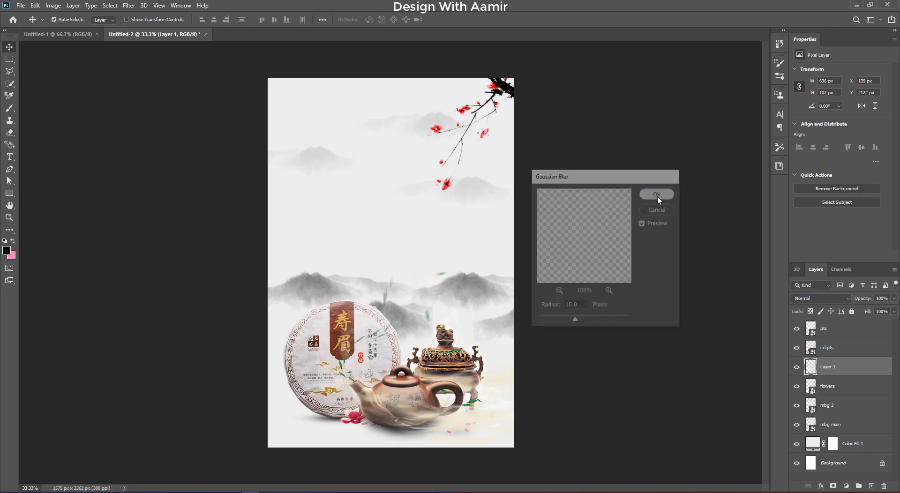
Add a horizontal text reading "Tea" on a new layer above the teapots layer
click(850, 333)
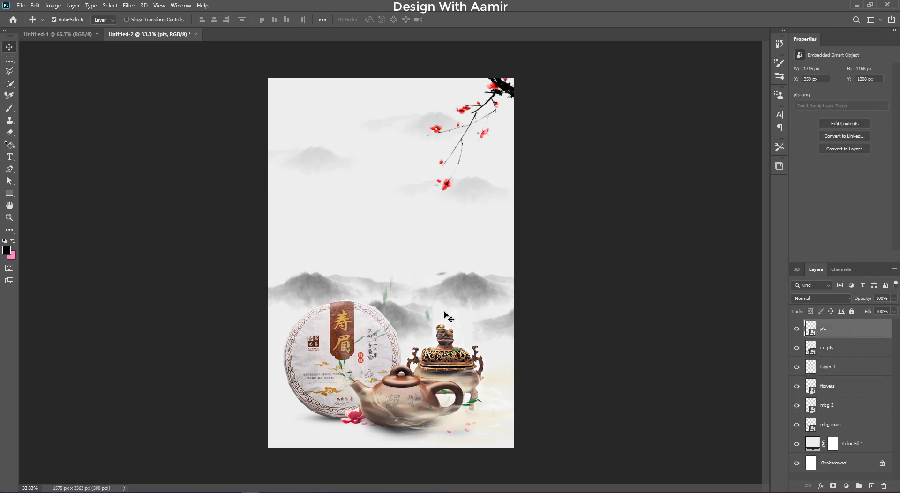
click(20, 5)
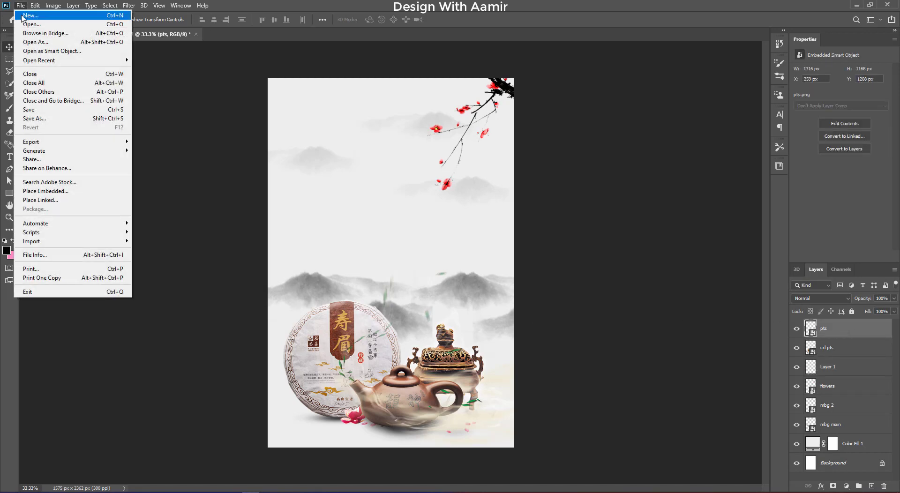
click(347, 104)
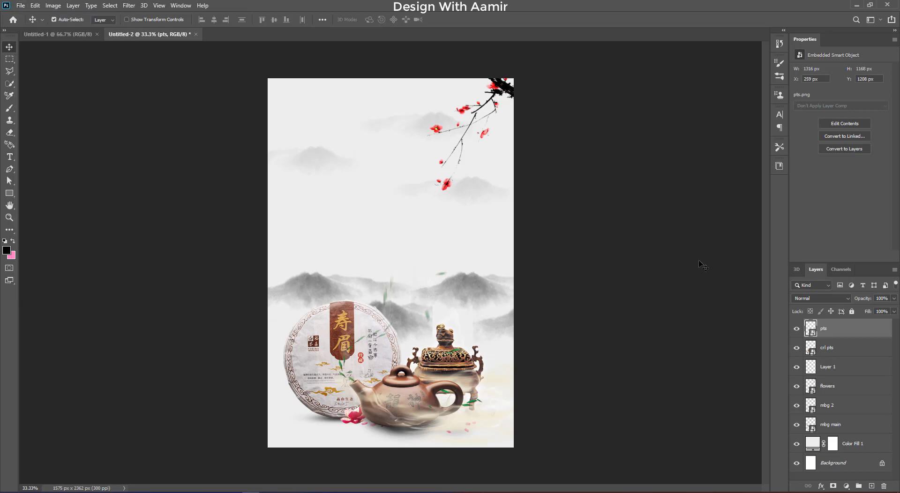
click(872, 486)
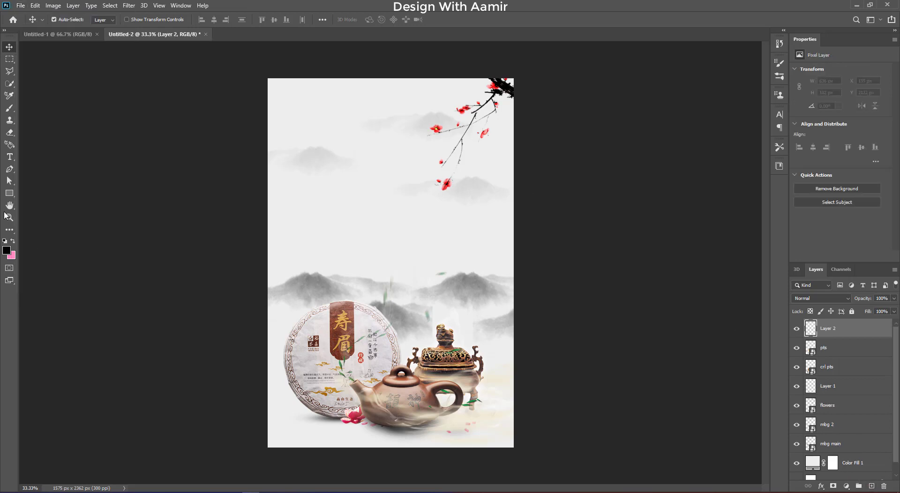
click(9, 156)
click(345, 206)
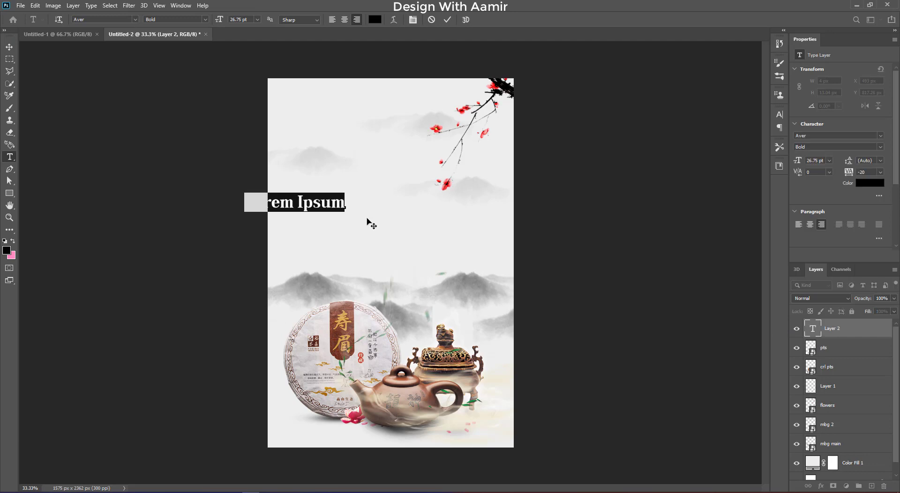
text(TE)
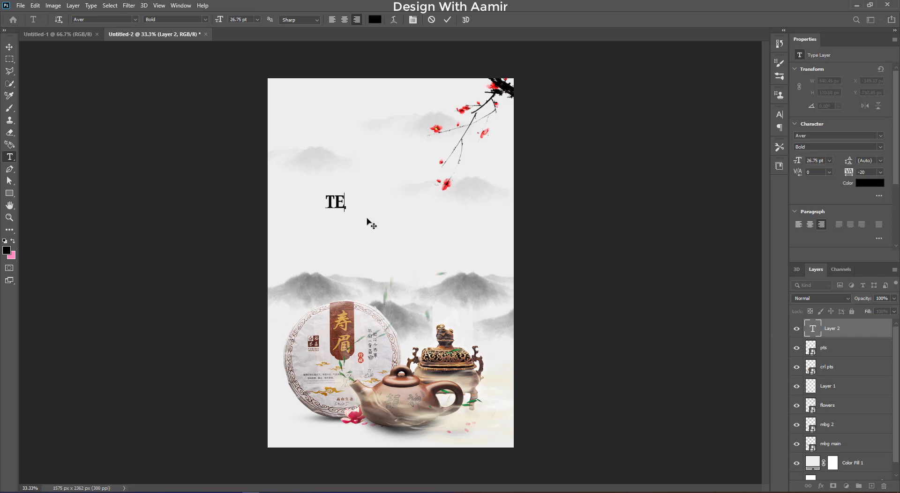
key(BackSpace)
text(a)
key(BackSpace)
text(ea)
Recolour the whole "Tea" text reddish brown
key(ctrl+a)
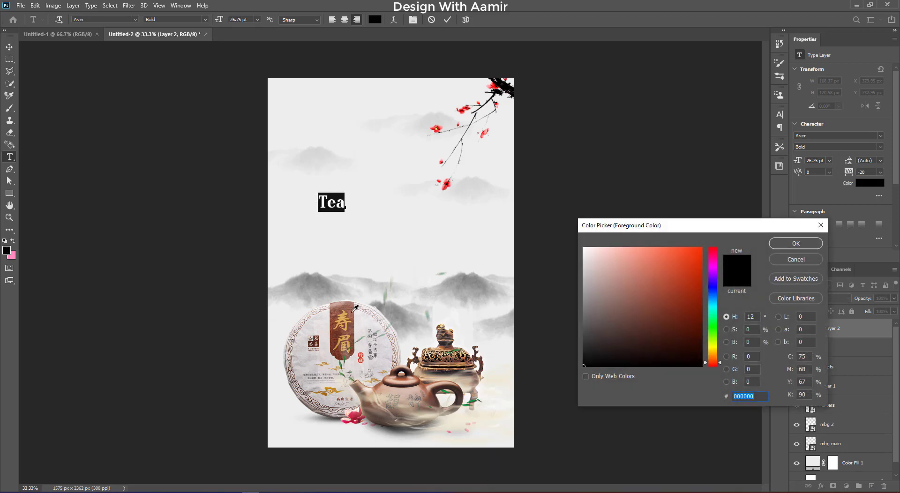
click(642, 295)
click(796, 243)
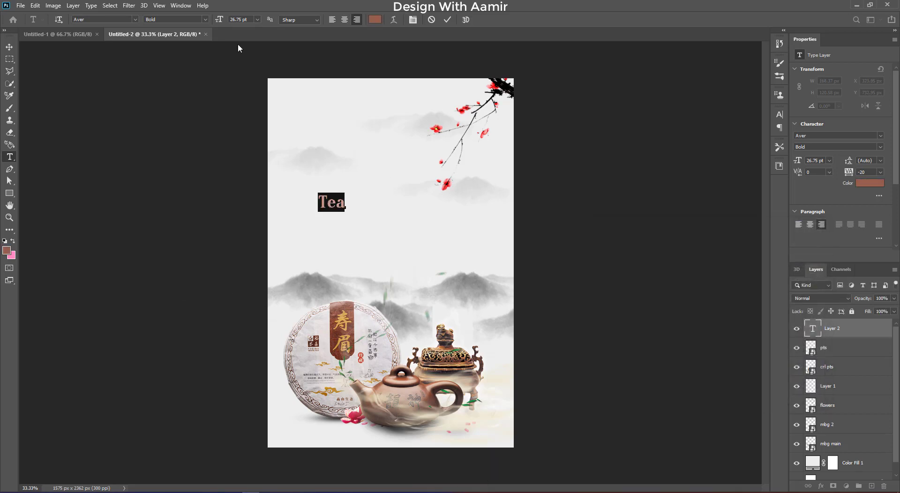
Enlarge the "Tea" text to 89.75 pt and move it to the upper middle of the canvas beside the flowering branch
drag(218, 24, 245, 24)
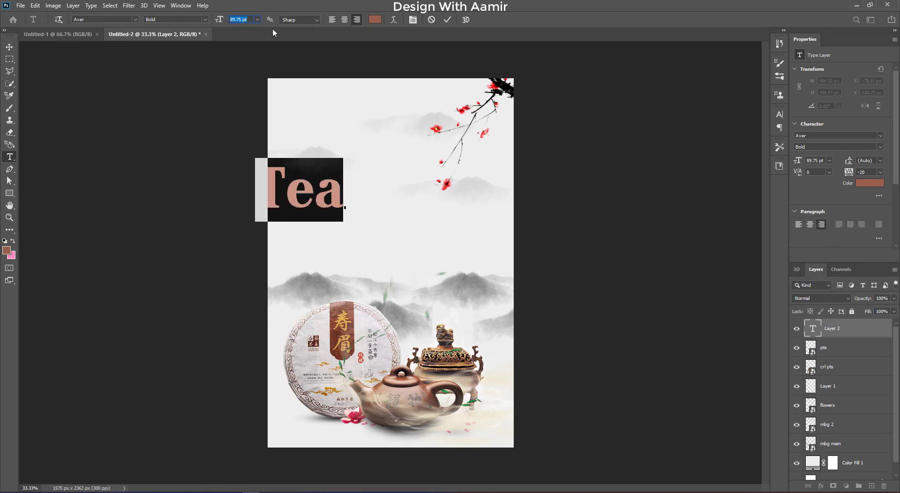
click(448, 20)
key(v)
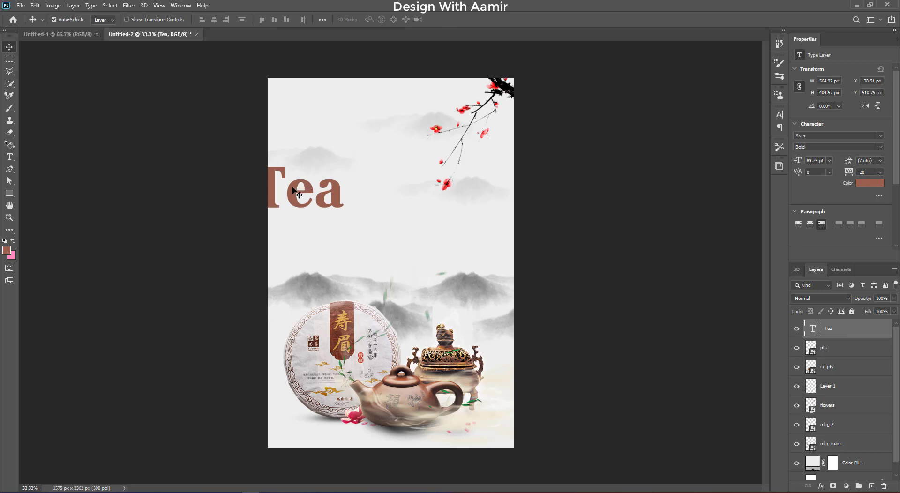
drag(304, 190, 384, 159)
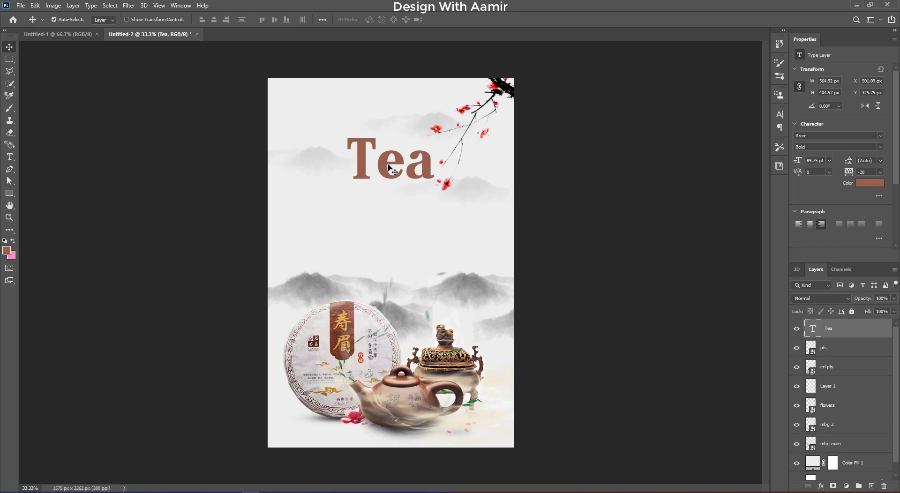
Add a vertical text reading "Chinese Healthy" in the empty area beside the "Tea" title
click(10, 157)
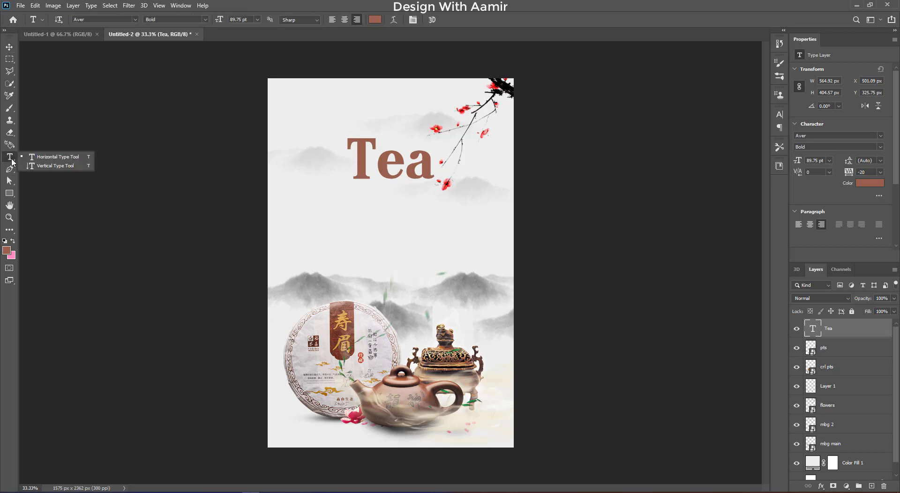
click(55, 167)
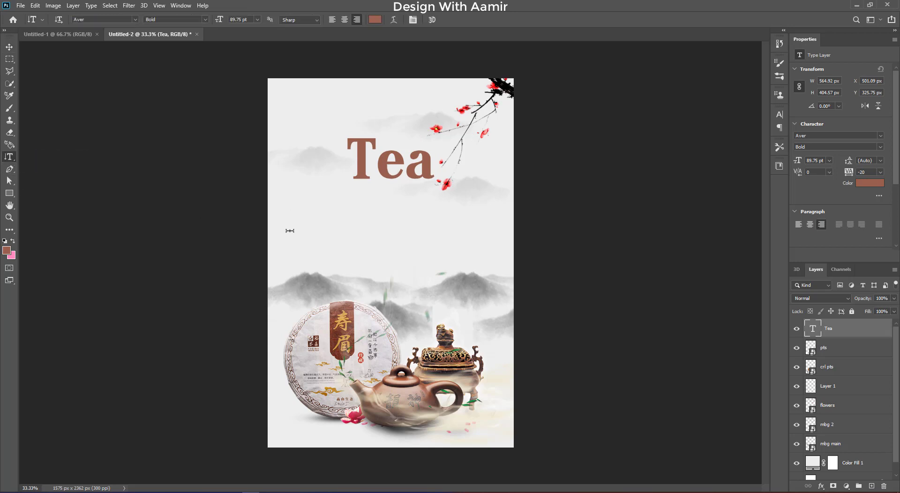
click(314, 234)
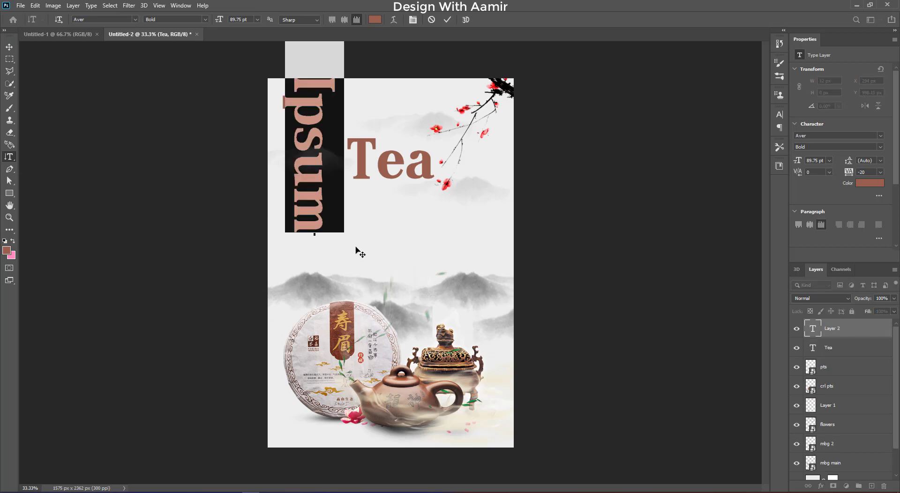
text(Chin)
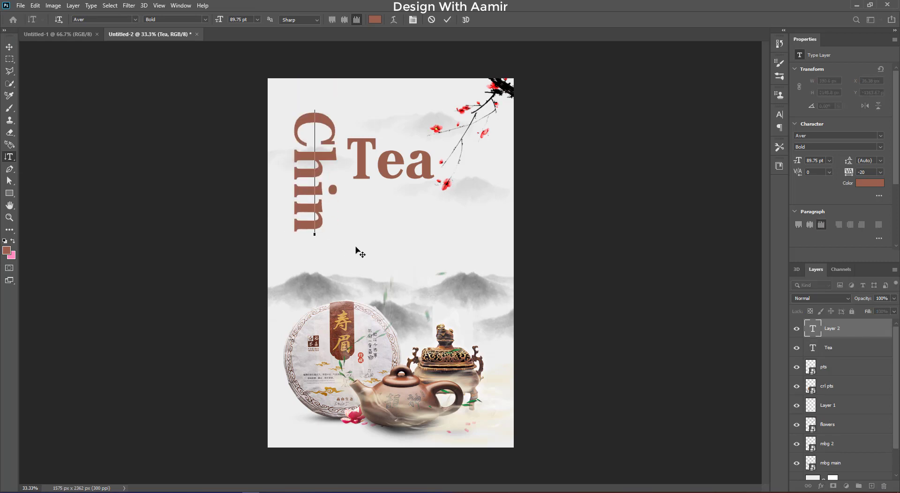
text(ese )
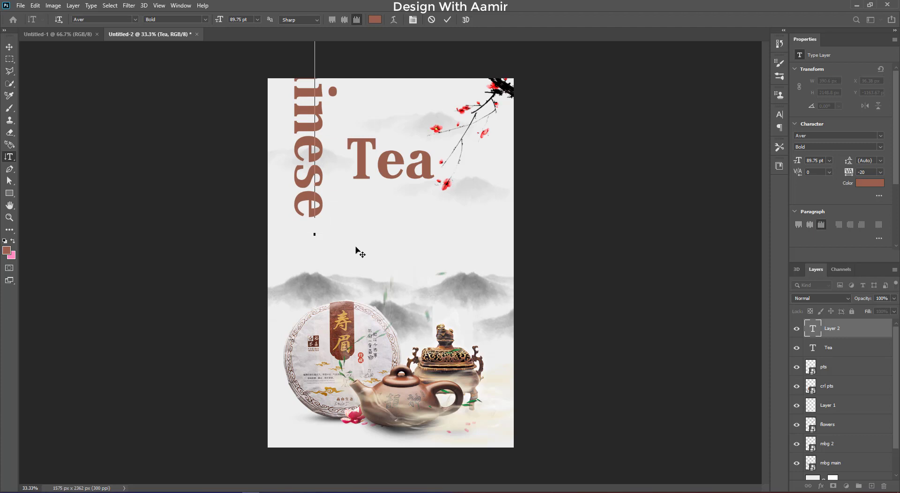
text(Hea)
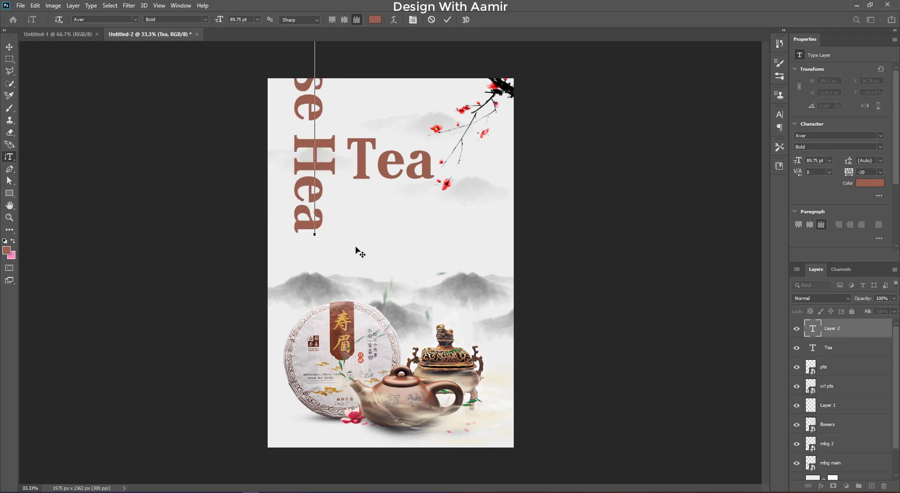
text(lthy)
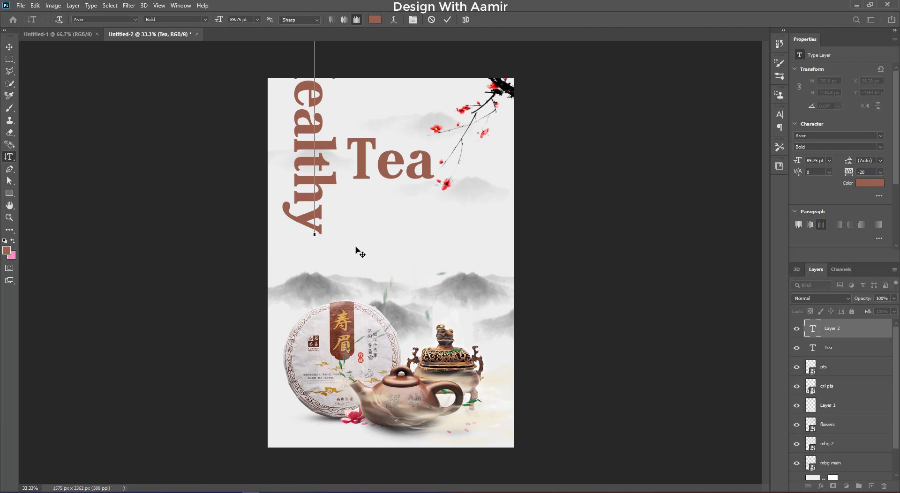
Restyle the whole "Chinese Healthy" text to Regular weight, near-black colour and 14.75 pt size
key(ctrl+a)
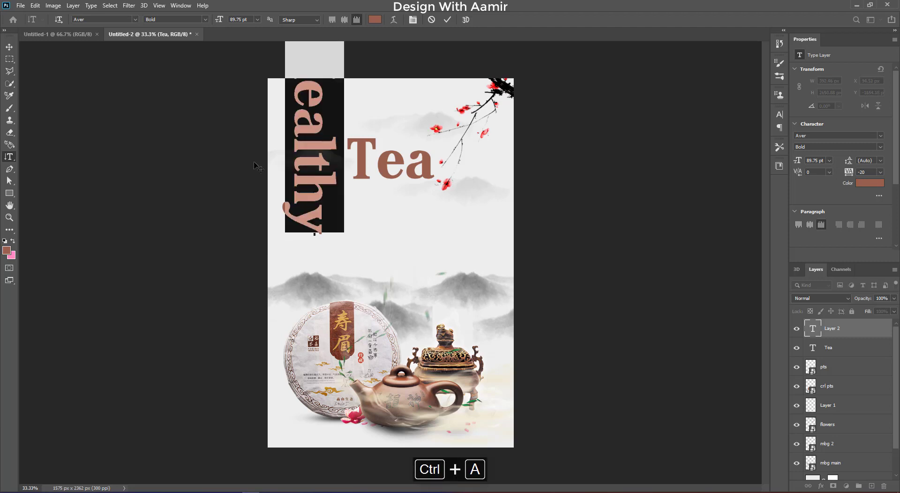
click(205, 19)
click(200, 39)
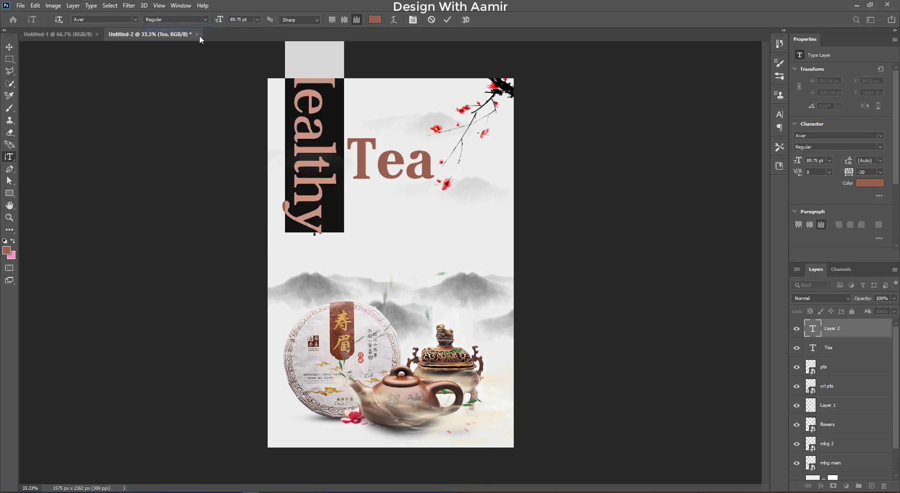
click(7, 251)
drag(591, 350, 558, 356)
click(782, 246)
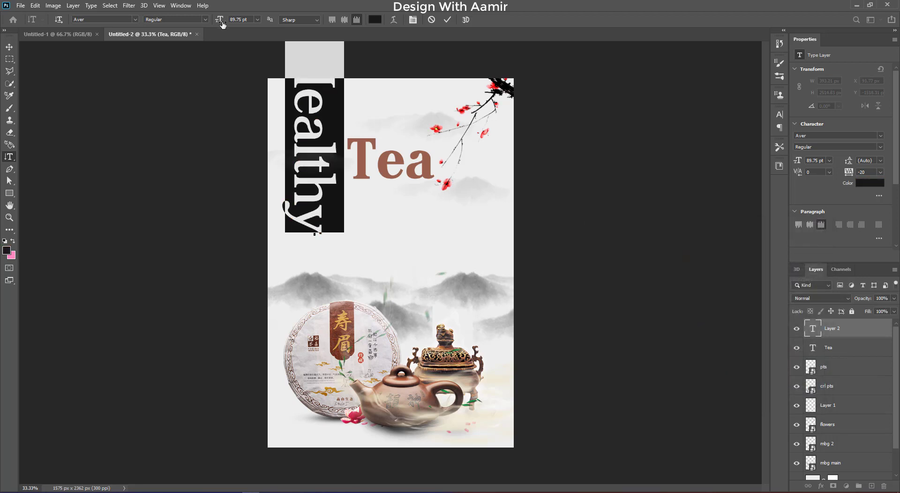
drag(222, 24, 188, 28)
click(447, 20)
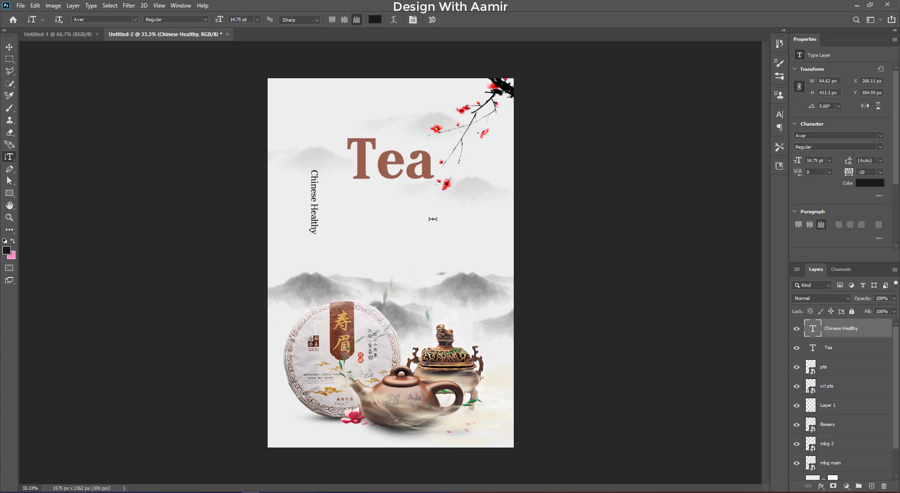
Rotate the "Chinese Healthy" text 180°, scale it down to 9.22 pt and place it just before the "T" of "Tea"
key(ctrl+t)
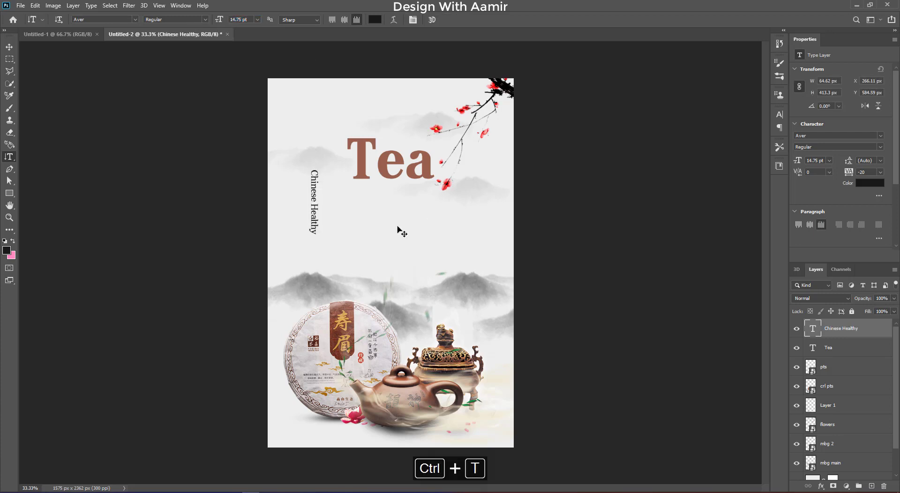
mouse_move(340, 255)
mouse_down()
mouse_move(334, 159)
mouse_move(302, 153)
mouse_up()
mouse_move(315, 191)
mouse_down()
mouse_move(337, 163)
mouse_move(346, 111)
mouse_move(340, 151)
mouse_move(343, 137)
mouse_up()
click(465, 20)
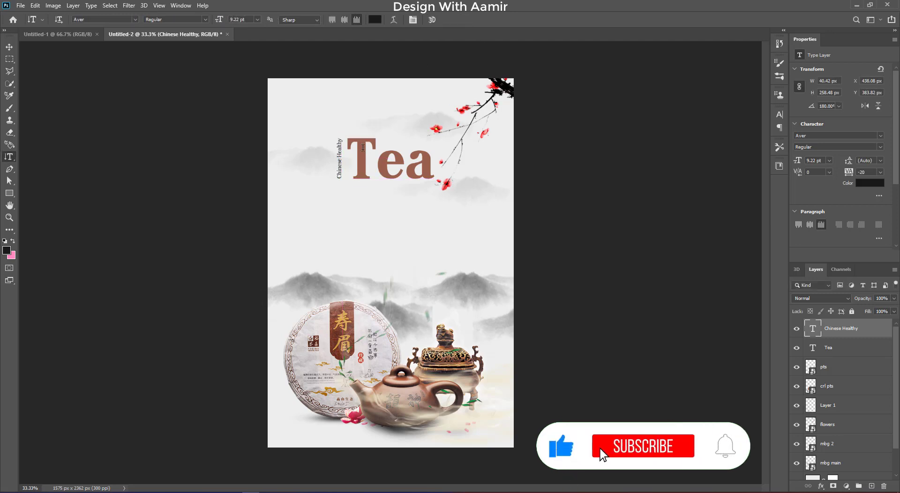
Align the bottom edges of the "Chinese Healthy" and "Tea" text layers
shift+click(858, 351)
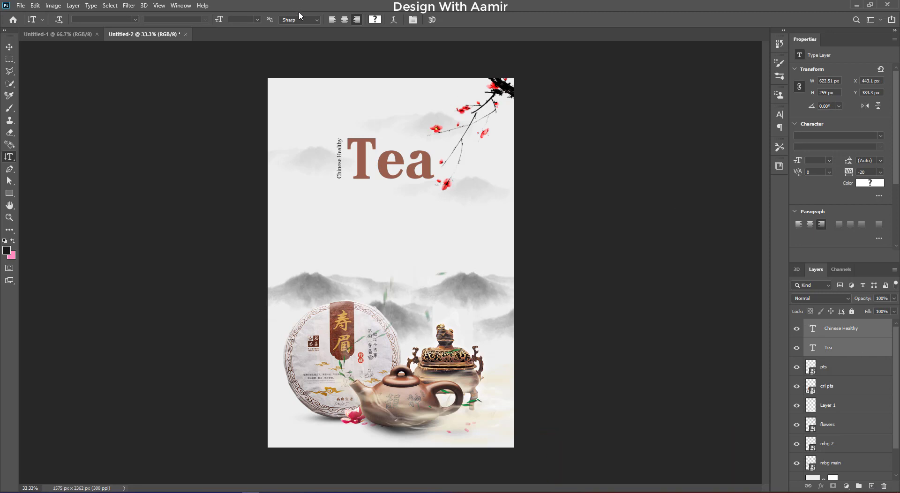
key(v)
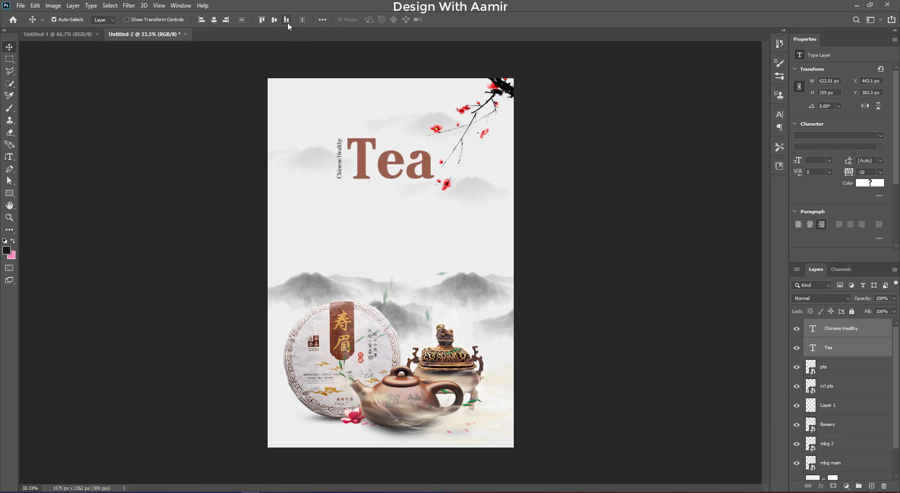
click(287, 21)
Enlarge the "Chinese Healthy" text slightly to 9.69 pt, extending it upward alongside the "T"
click(866, 332)
key(ctrl+t)
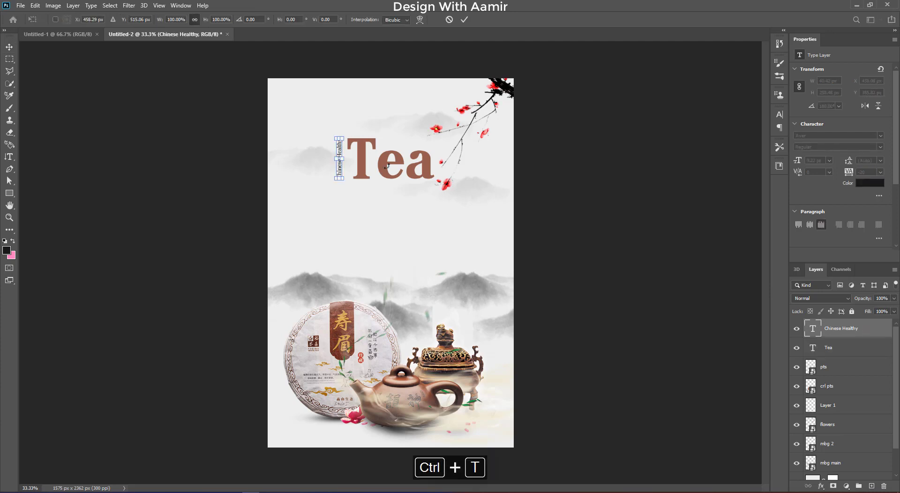
drag(343, 138, 344, 136)
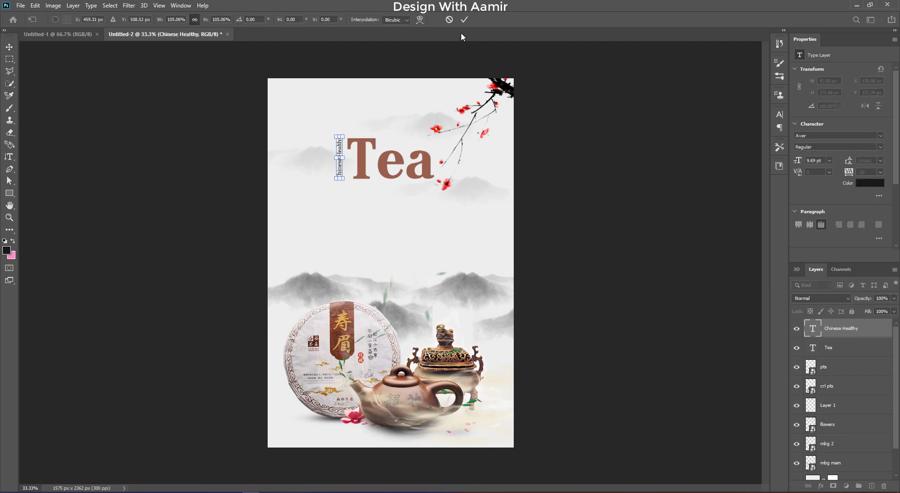
click(464, 20)
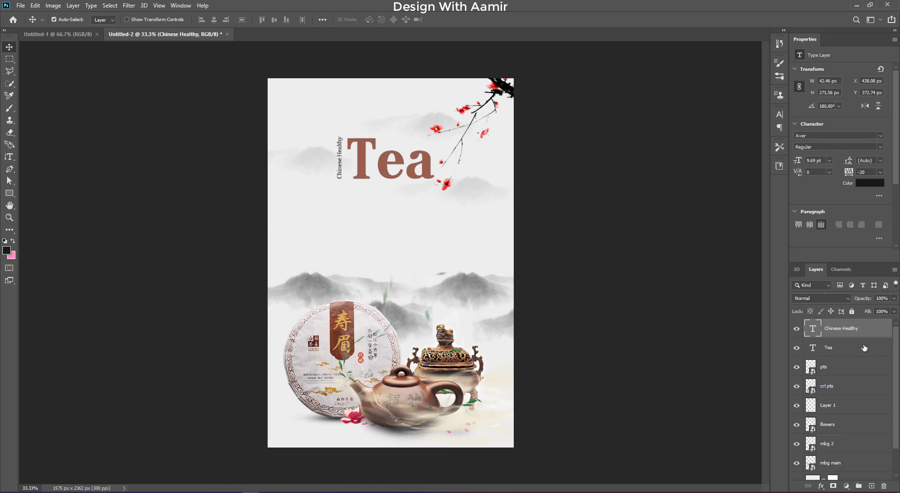
Draw a near-black circle with the Ellipse tool and scale it to about 111 px wide above the "a" of "Tea"
click(10, 193)
right_click(15, 197)
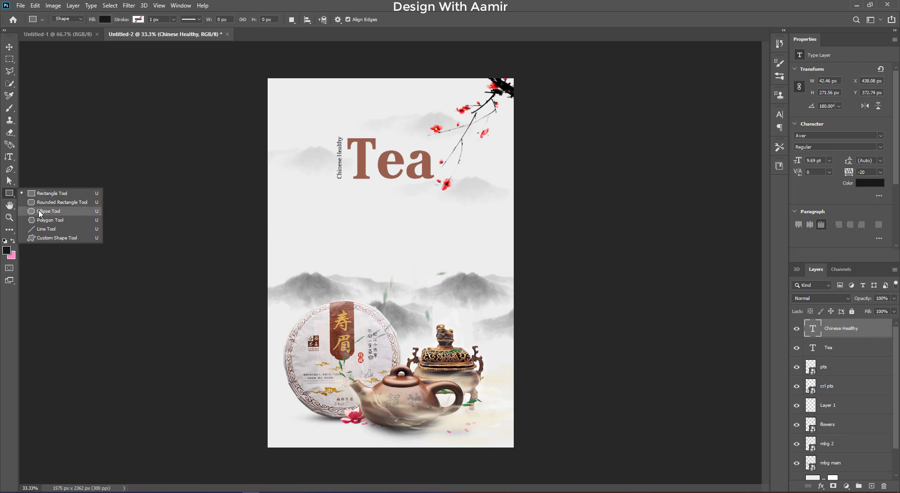
click(40, 211)
drag(346, 220, 423, 133)
click(10, 46)
key(ctrl+t)
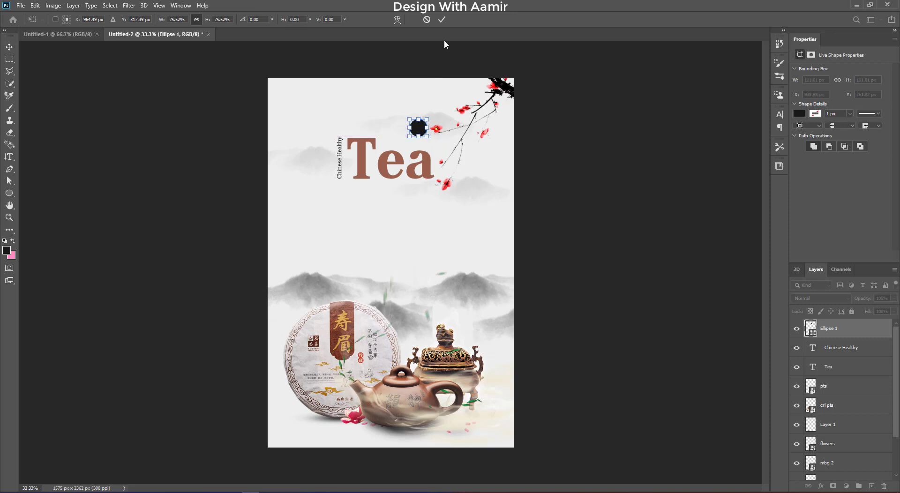
click(442, 19)
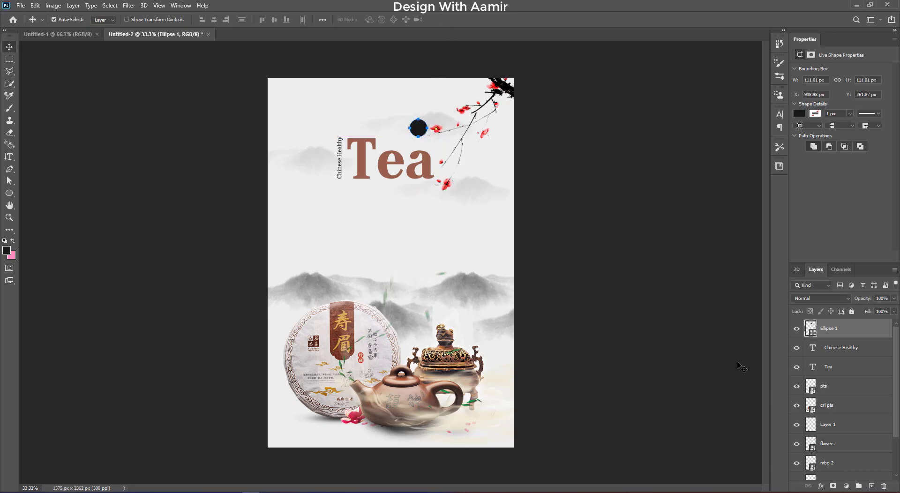
Add a horizontal text reading "R" on a new layer above the circle's layer
click(872, 486)
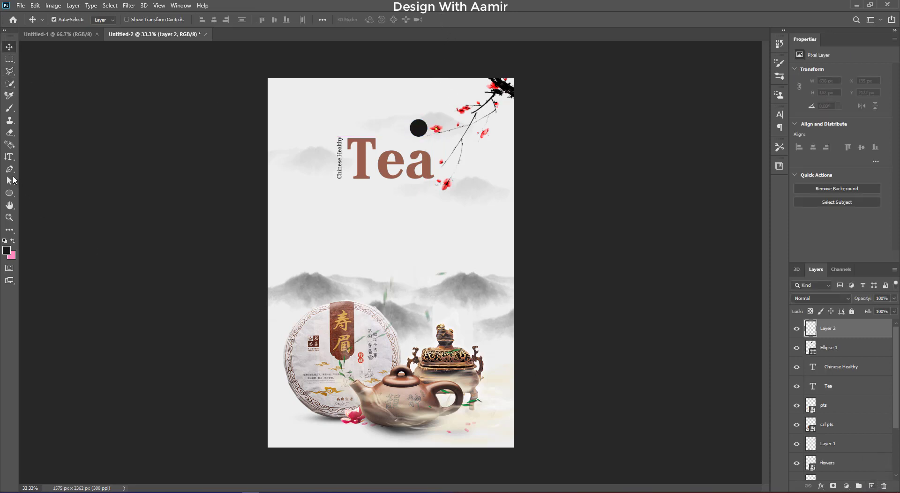
click(9, 157)
click(51, 156)
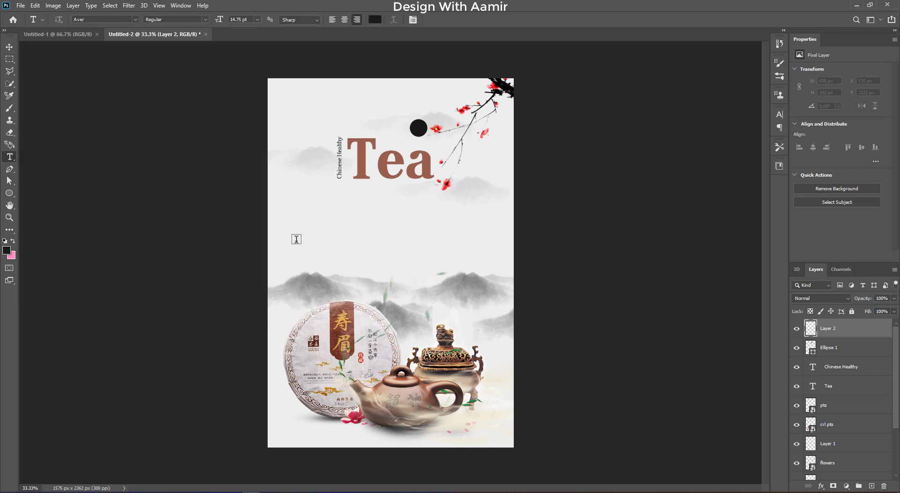
click(296, 239)
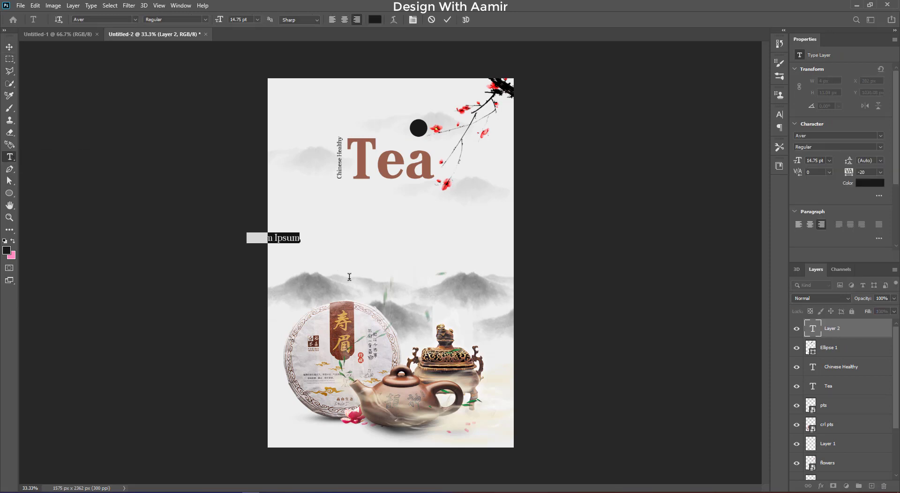
text(R)
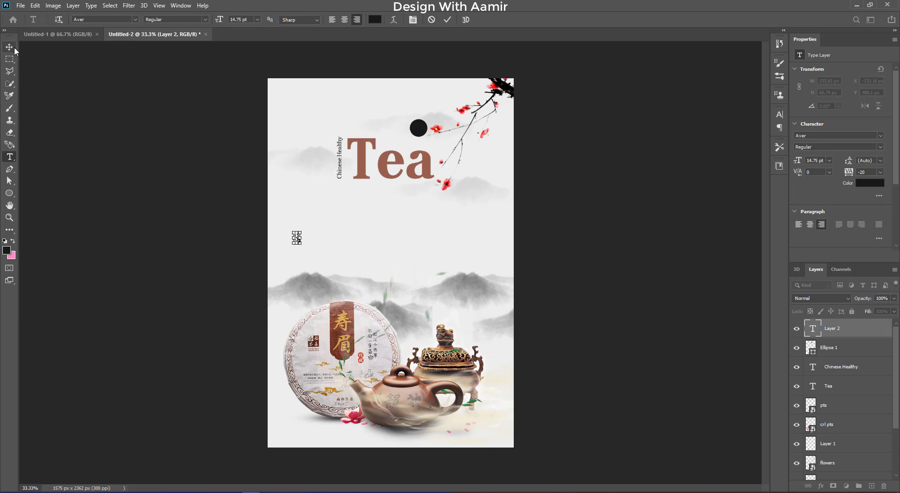
Set the "R" text to Roboto Bold and colour it white (ffffff)
key(ctrl+a)
text(robo)
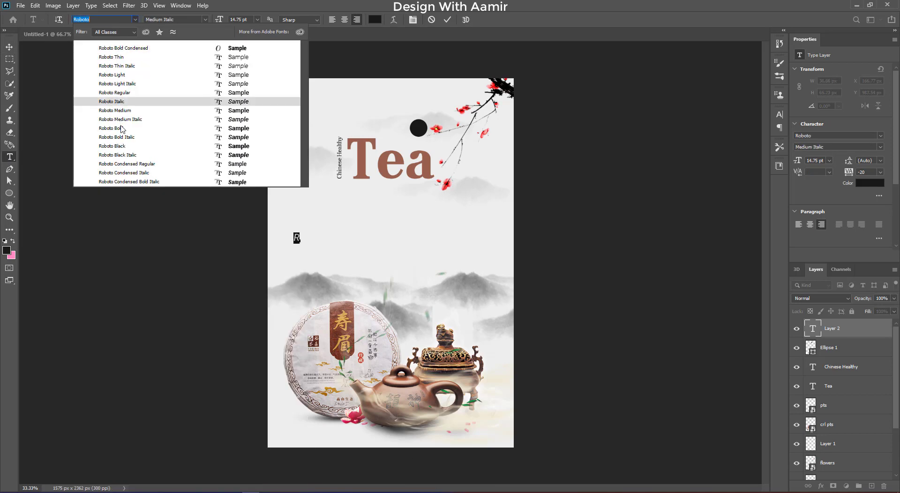
click(166, 128)
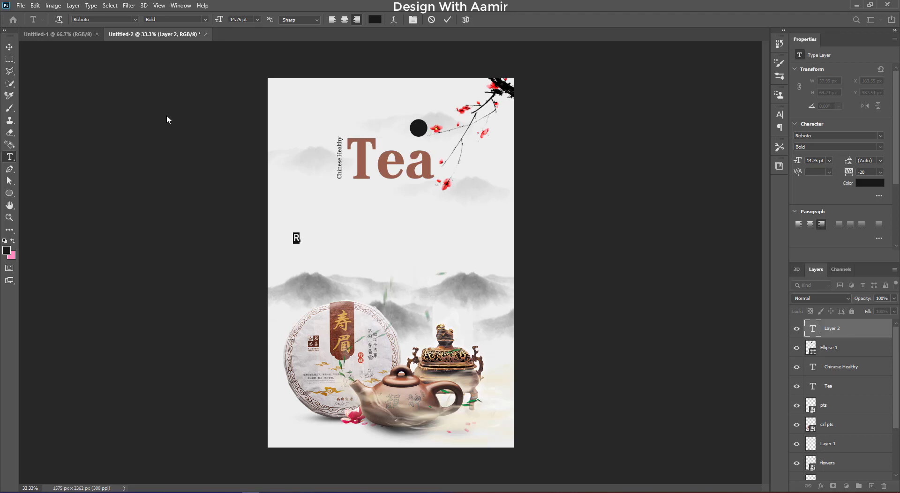
click(6, 251)
text(ffffff)
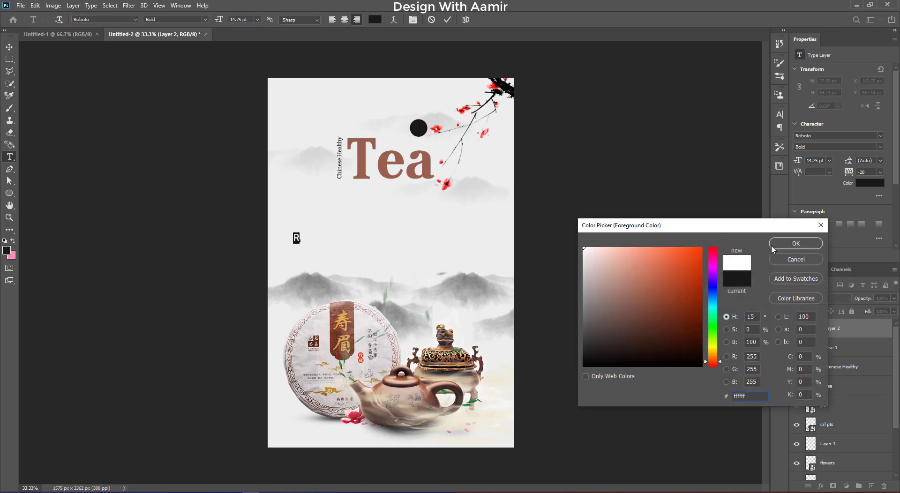
click(796, 243)
click(448, 19)
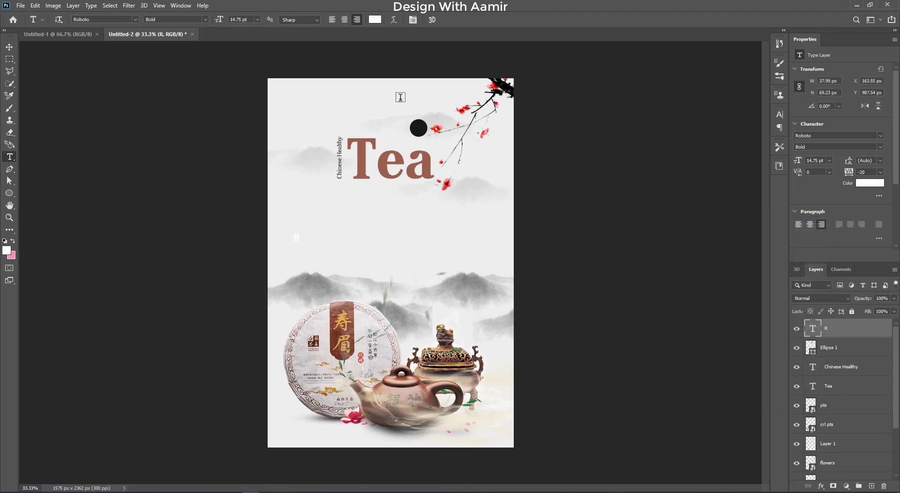
Move the "R" onto the black circle and nudge it down to centre it
key(v)
drag(295, 238, 417, 132)
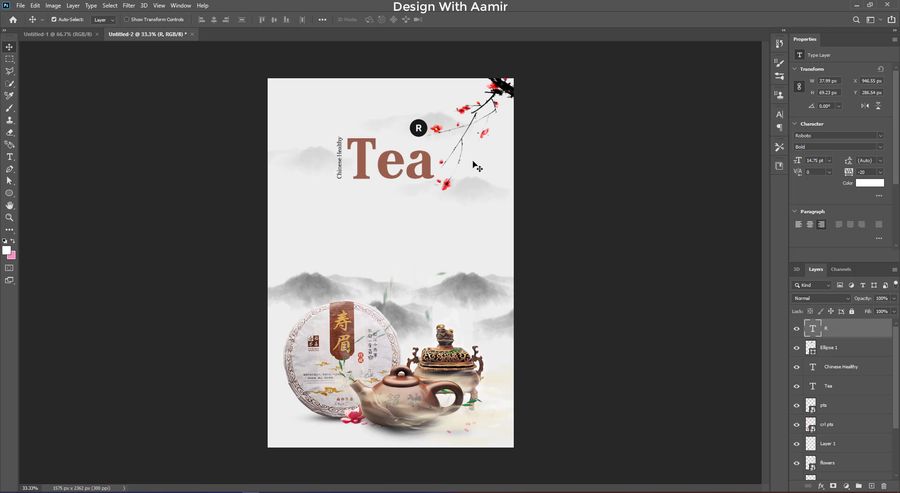
key(Down)
key(Down)
key(Down)
Place the linked image "little flower.png" on a new layer above the "R" text
click(872, 486)
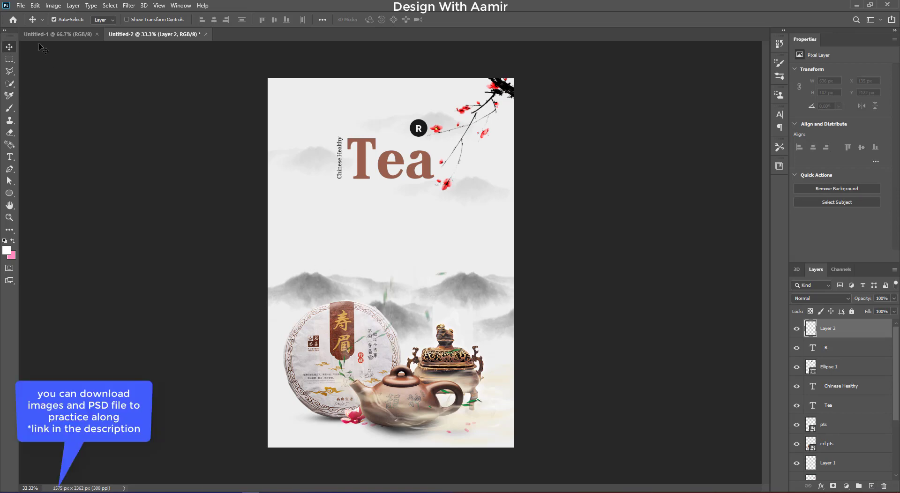
click(20, 5)
click(39, 200)
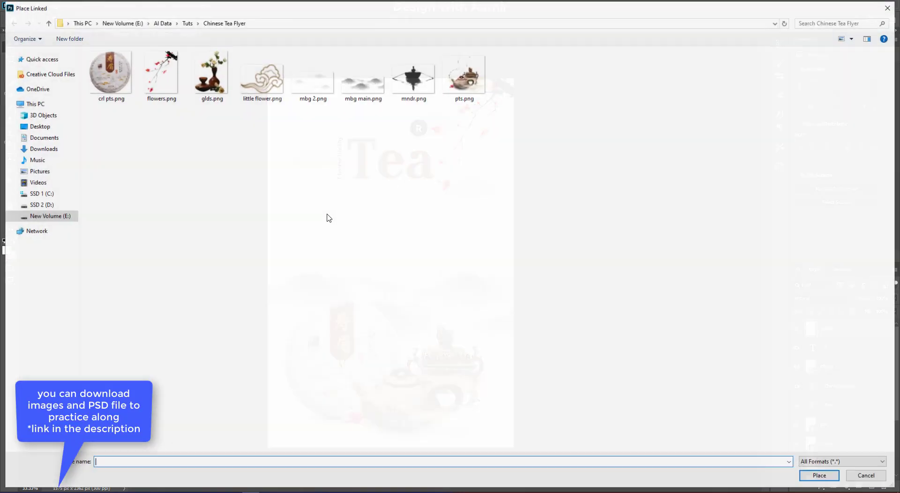
double_click(259, 75)
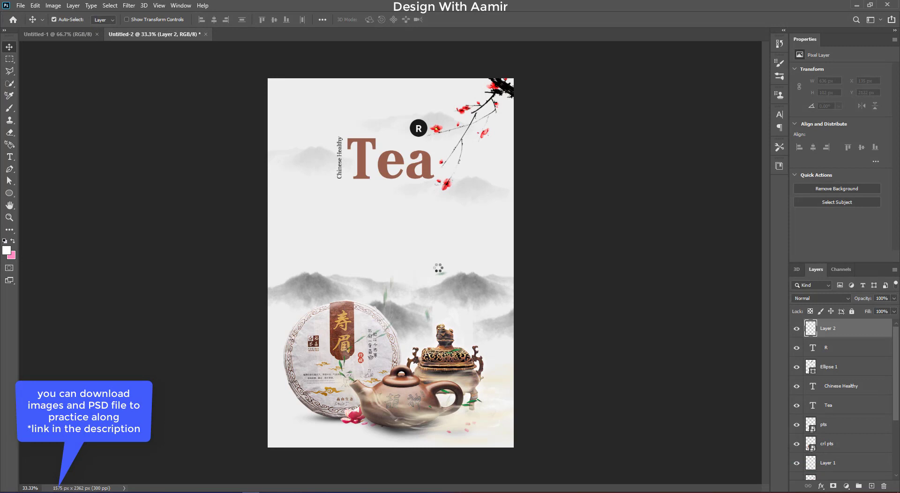
Scale the little flower ornament to about 204 × 137 px and position it below the "a" of "Tea"
drag(403, 253, 438, 217)
click(447, 19)
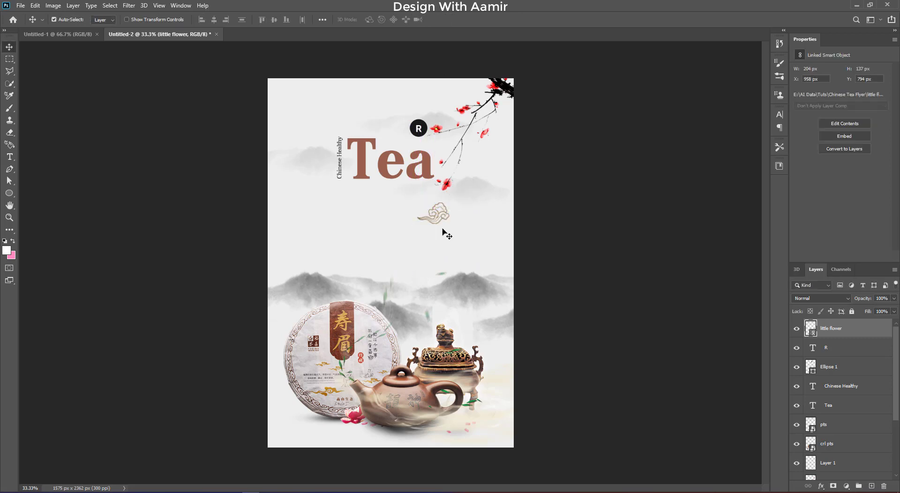
drag(436, 217, 436, 215)
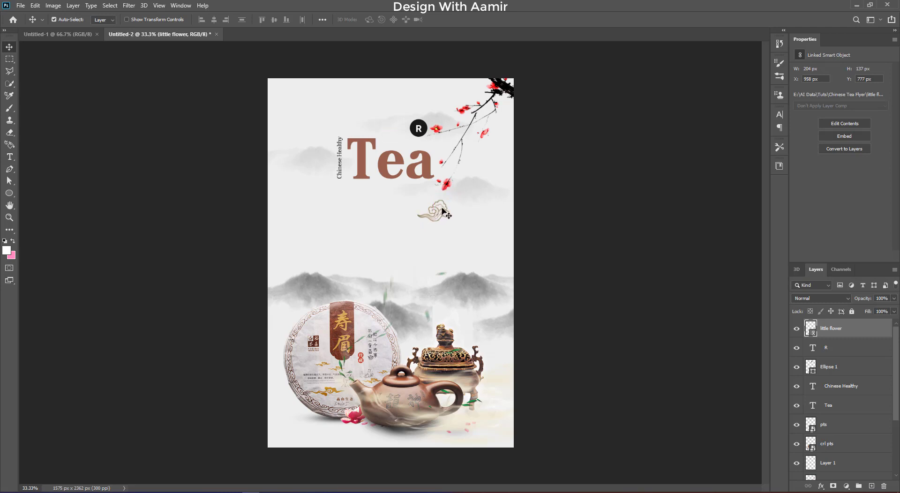
Select the "little flower" layer and move the ornament up and left to X 917 px, Y 736 px
key(ctrl)
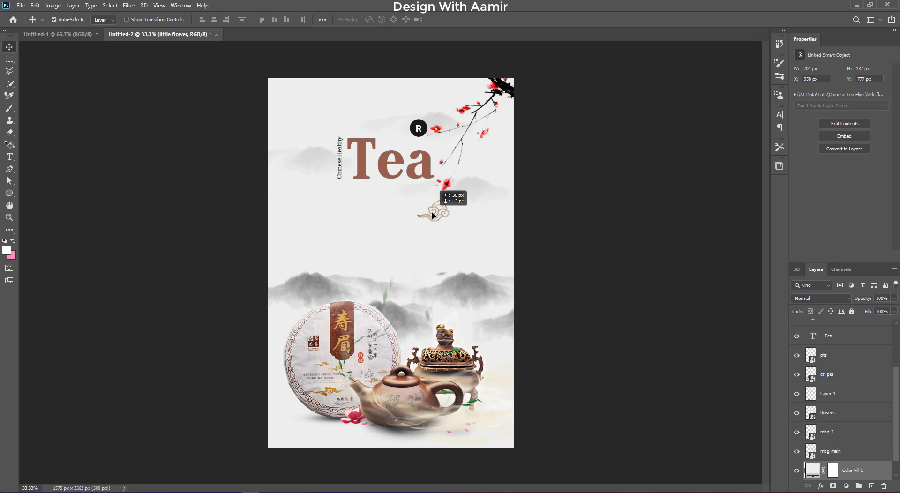
scroll(830, 365, up, 4)
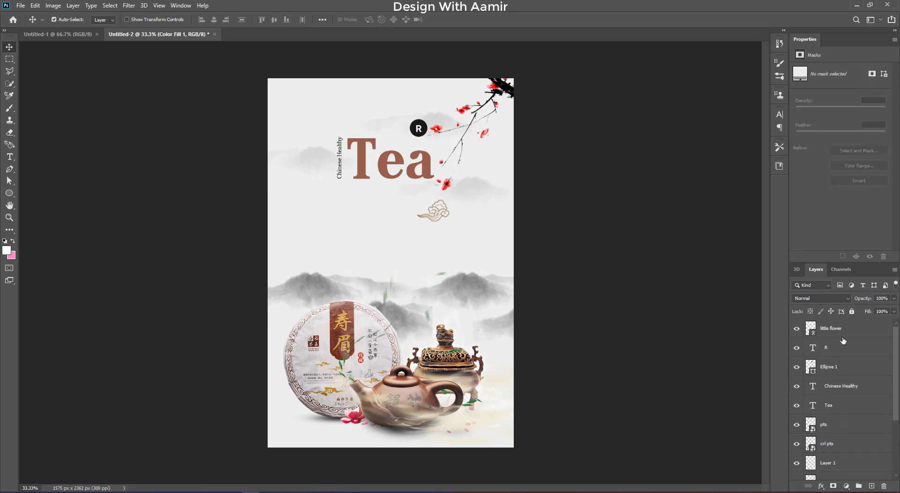
click(847, 333)
click(796, 331)
click(796, 330)
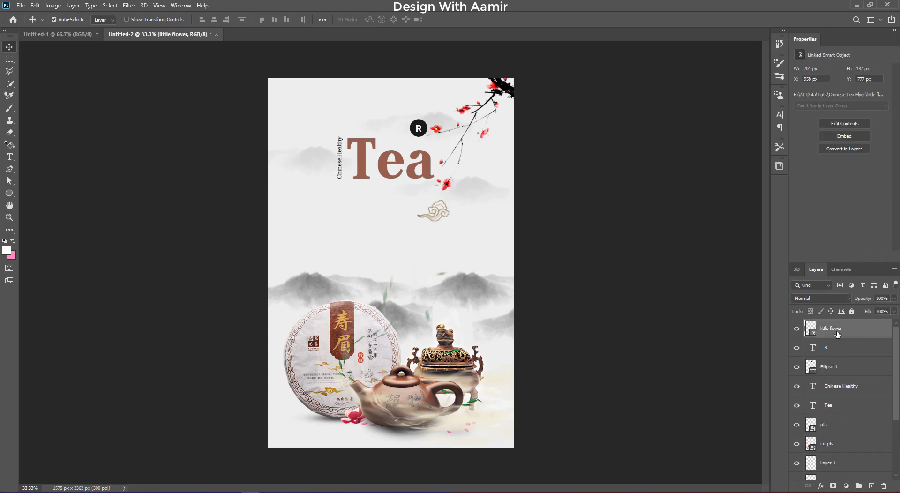
key(ctrl+t)
drag(438, 219, 431, 212)
click(448, 19)
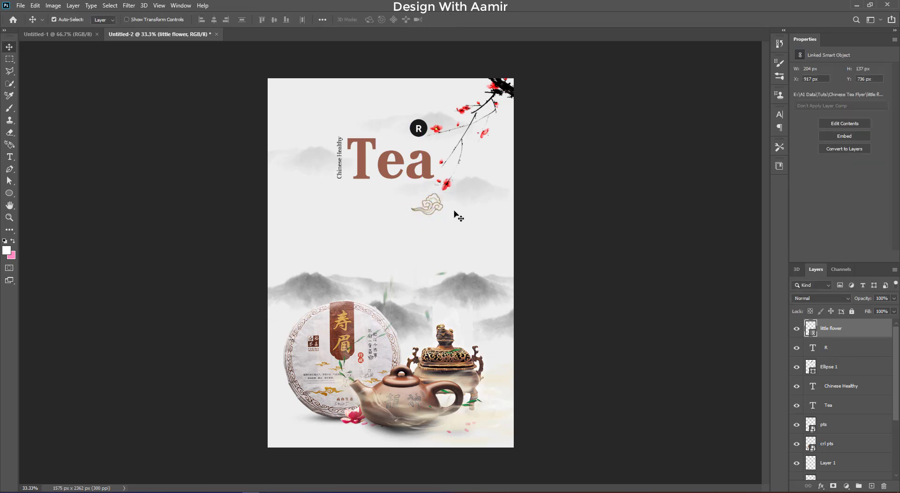
Nudge the little flower ornament straight down to Y 760 px
key(Down)
key(Down)
key(Down)
key(Down)
key(Down)
key(Down)
key(Down)
key(Down)
key(Down)
key(Down)
key(Down)
key(Down)
key(Down)
key(Down)
key(Down)
key(Down)
key(Down)
key(Down)
key(Down)
key(Down)
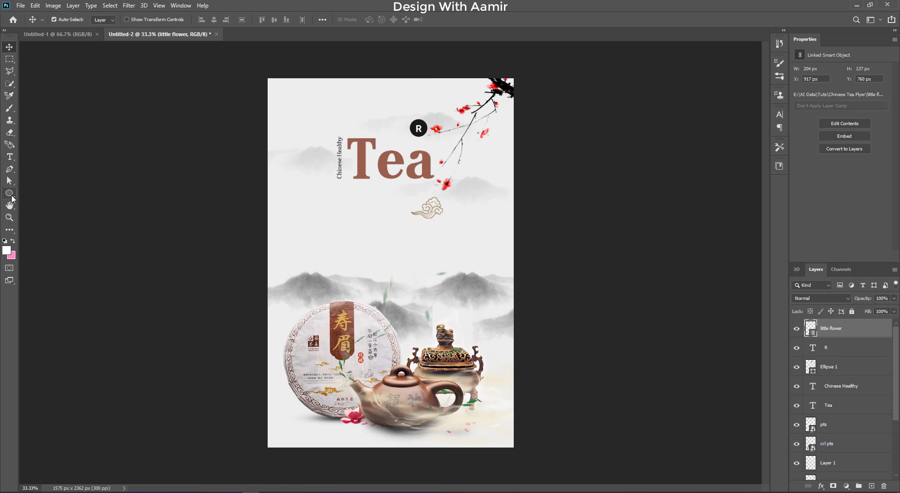
Draw a square about 96 × 96 px with the Rectangle tool in the empty area below and left of "Chinese Healthy"
drag(9, 193, 29, 198)
click(29, 194)
drag(300, 220, 317, 235)
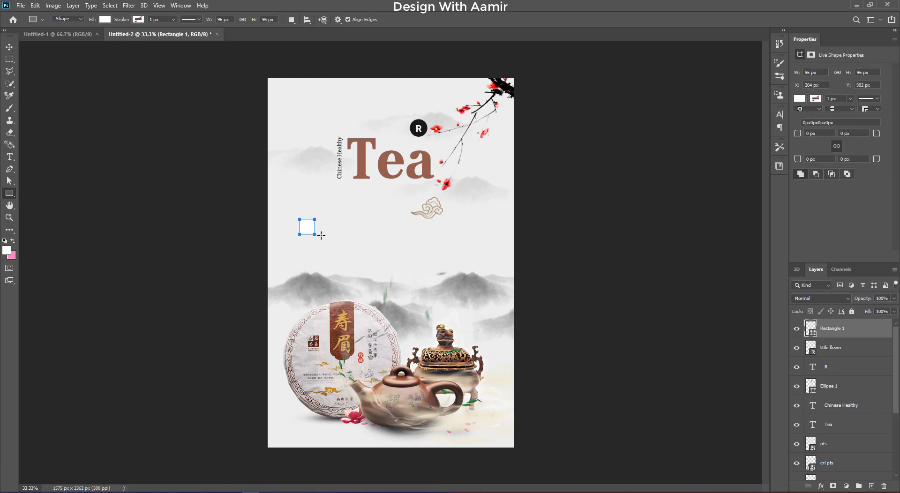
Fill the square with the crimson (d43859) sampled from the pink flower below the tea disc
click(6, 250)
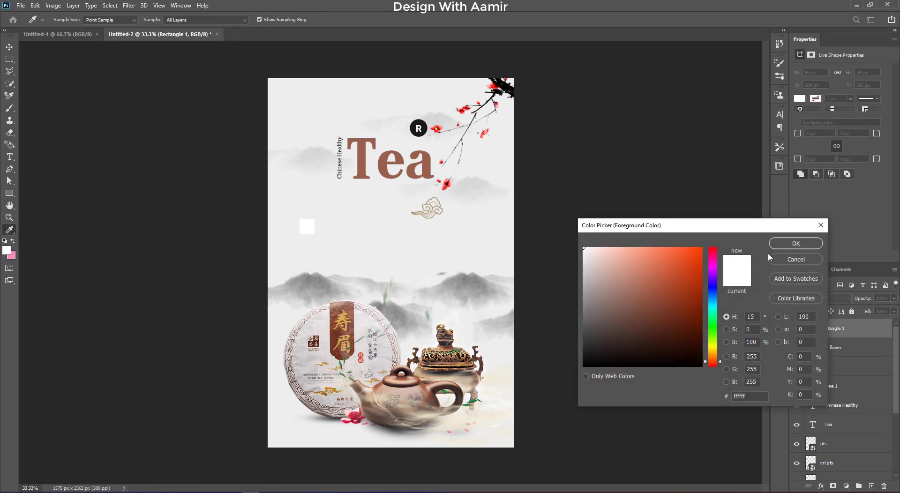
click(813, 257)
double_click(811, 329)
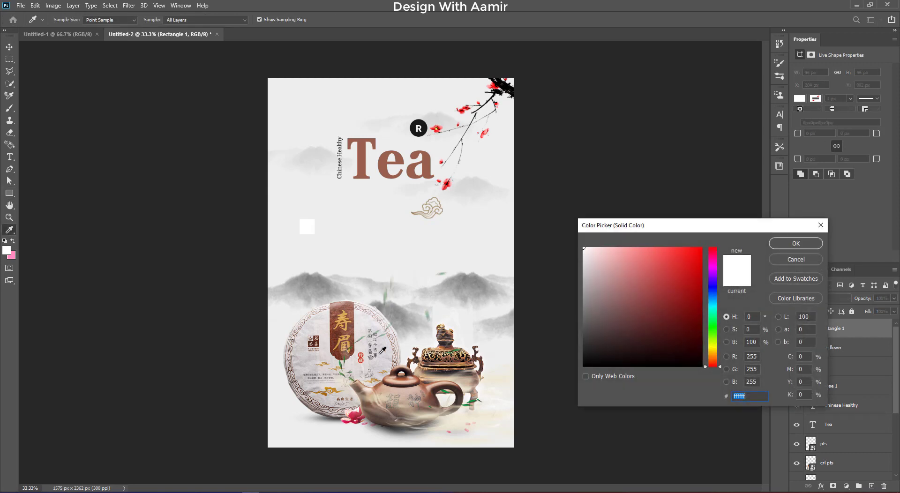
click(355, 415)
click(790, 245)
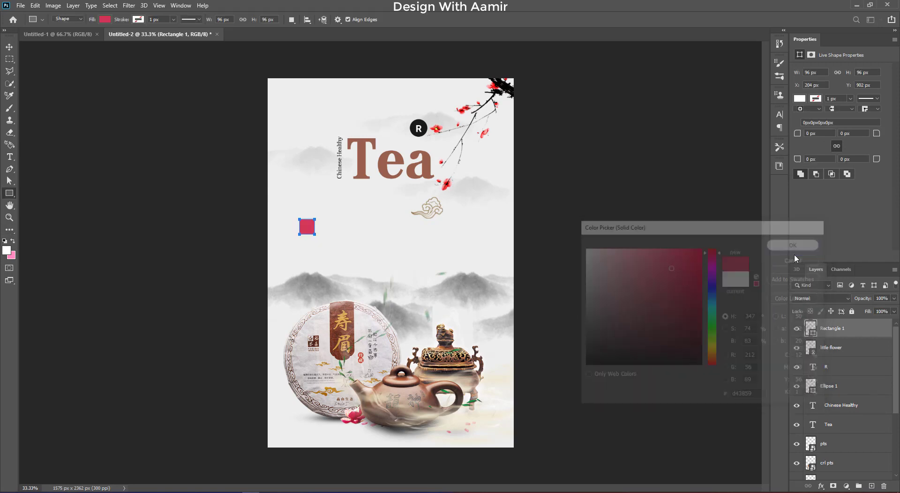
Duplicate the crimson square and scale the copy to about 54 × 54 px in its upper-left corner
right_click(858, 329)
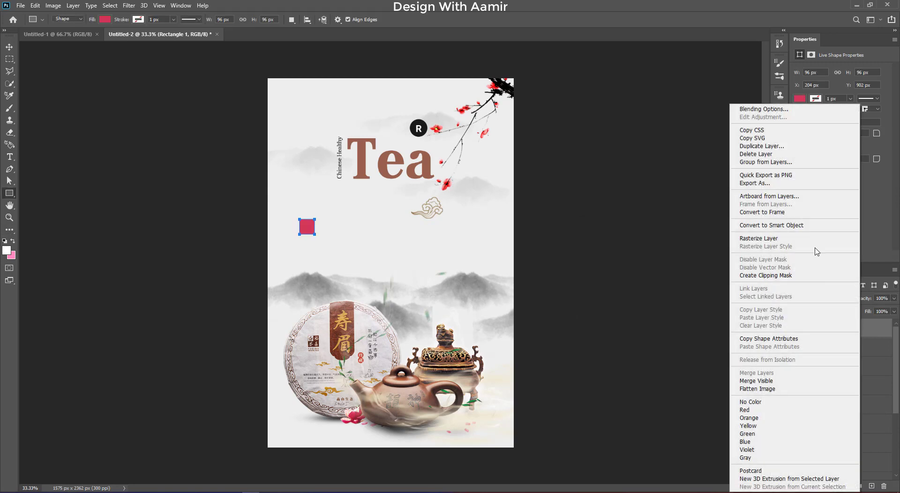
click(761, 146)
click(524, 141)
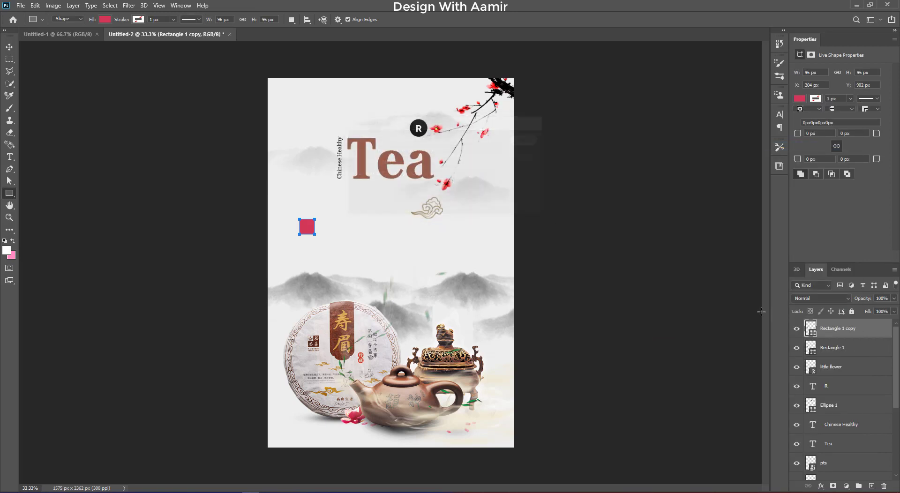
key(ctrl+t)
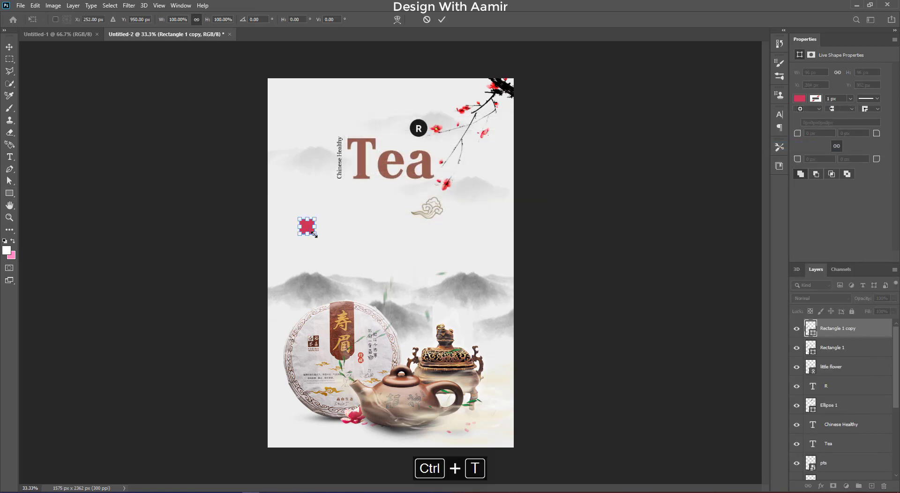
drag(314, 235, 306, 226)
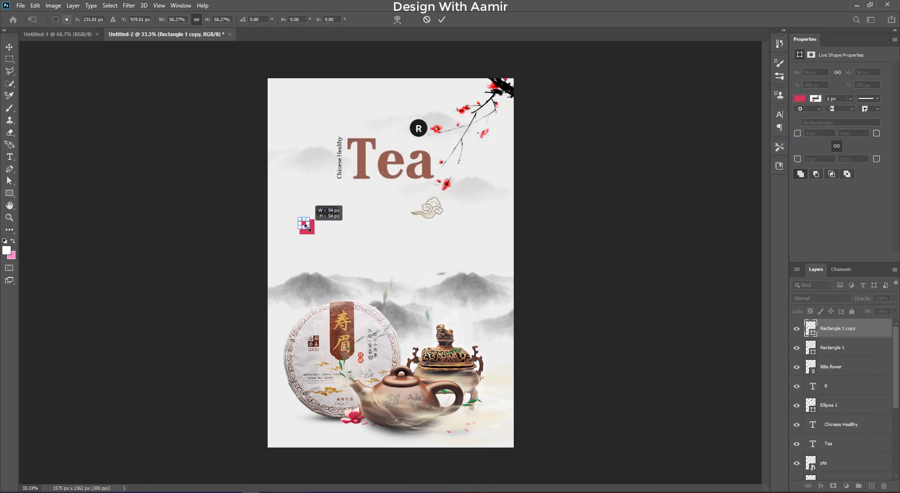
click(442, 19)
Fill the small duplicate square with white (ffffff)
double_click(812, 329)
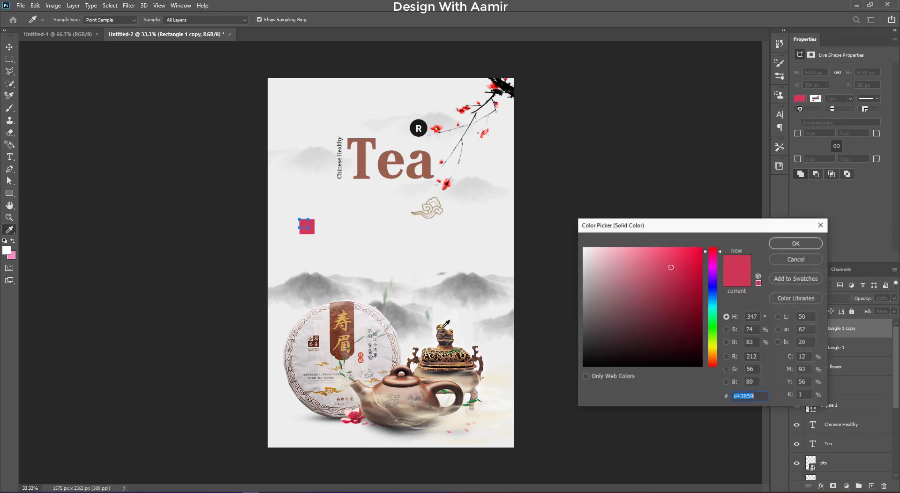
text(ffffff)
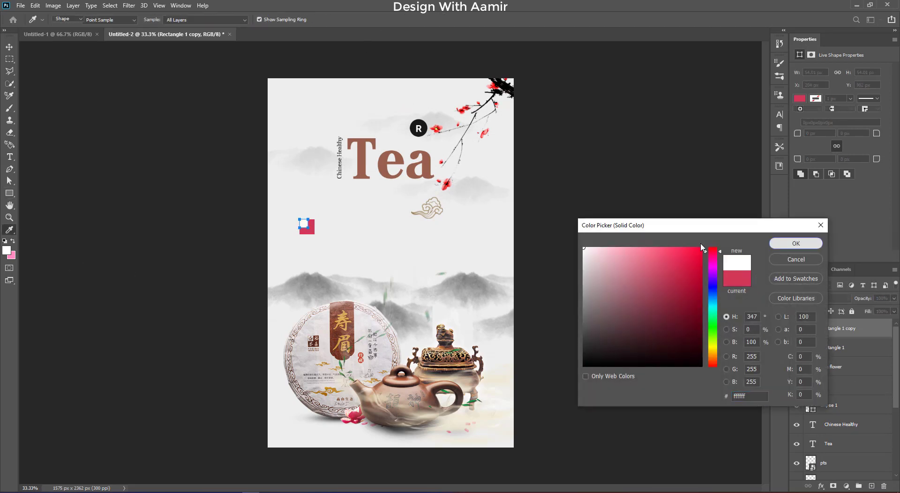
click(796, 243)
Select both squares, scale them together to about 74 px and place them below the "a" of "Tea" at X 869 px, Y 688 px
click(11, 47)
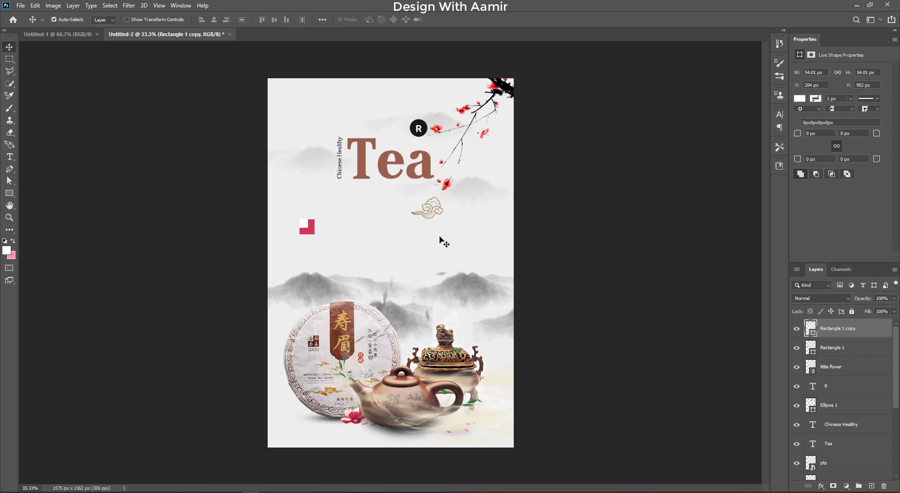
shift+click(859, 354)
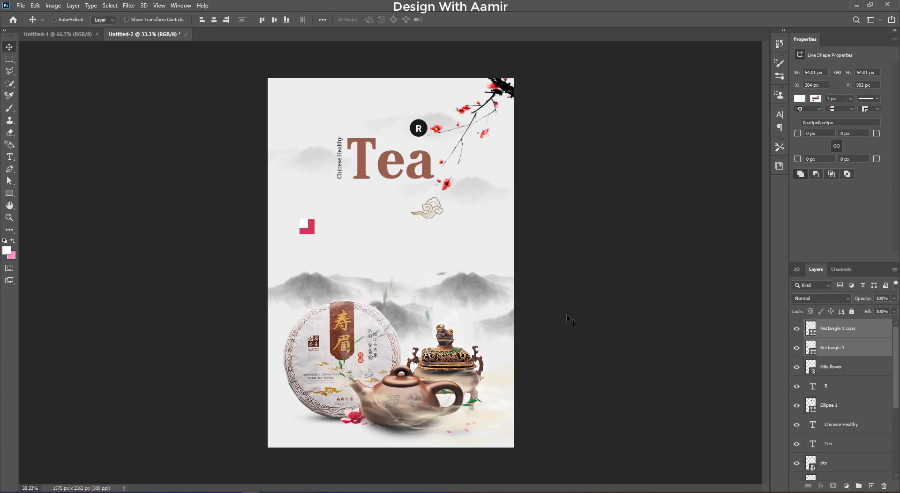
key(ctrl+t)
drag(313, 228, 415, 198)
click(461, 25)
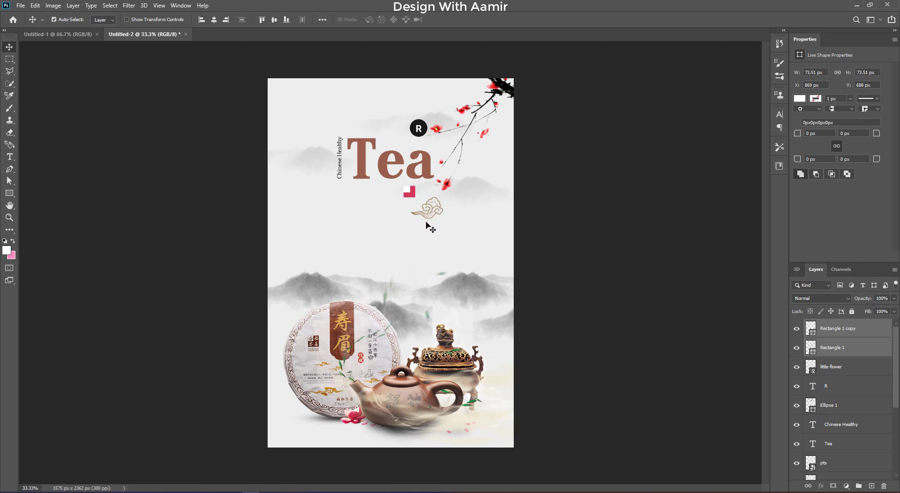
Add the text "ZHONG SHI" in the empty area below and left of the title
click(9, 181)
click(11, 161)
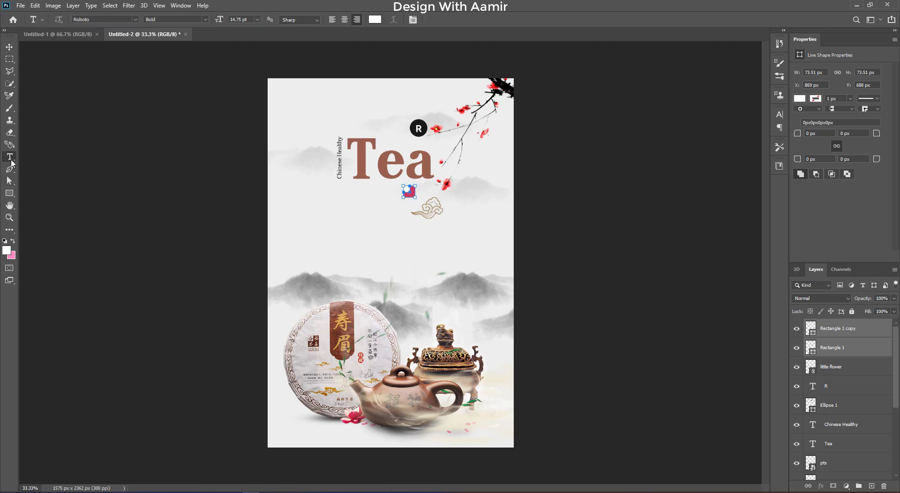
click(330, 233)
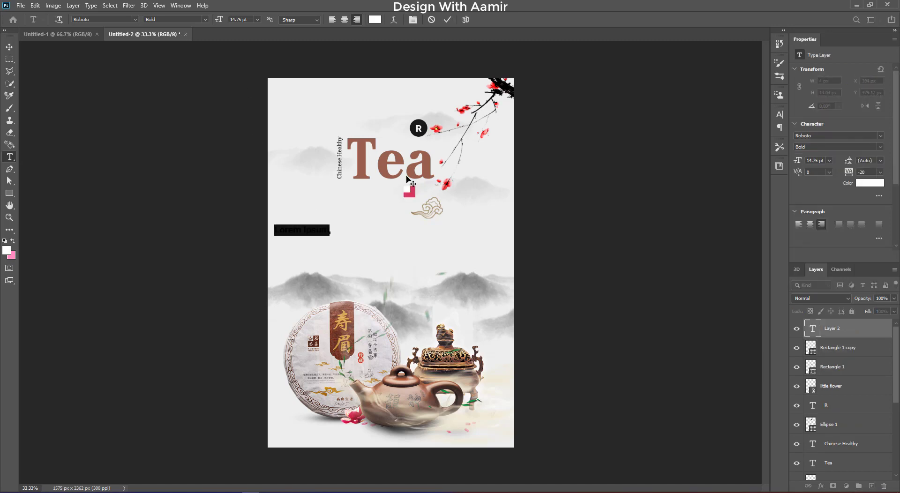
key(BackSpace)
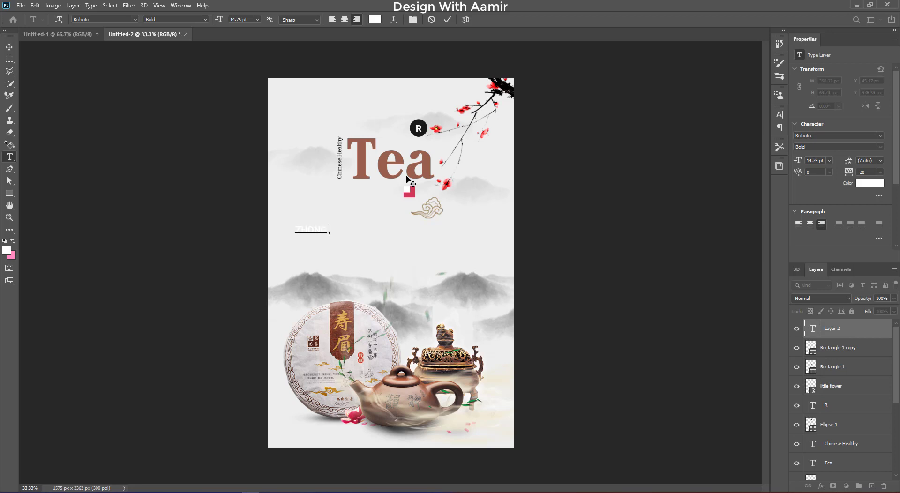
key(ctrl+Return)
key(Return)
key(BackSpace)
key(BackSpace)
key(BackSpace)
key(BackSpace)
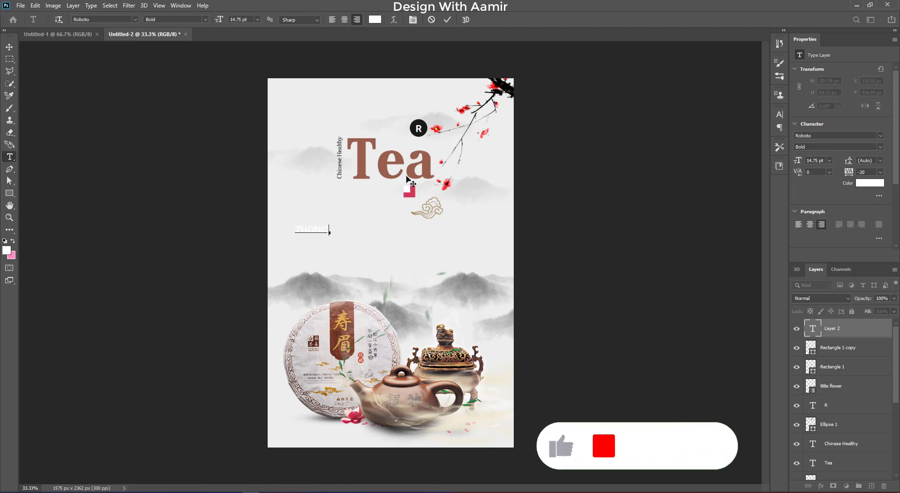
text(SHI)
key(ctrl+a)
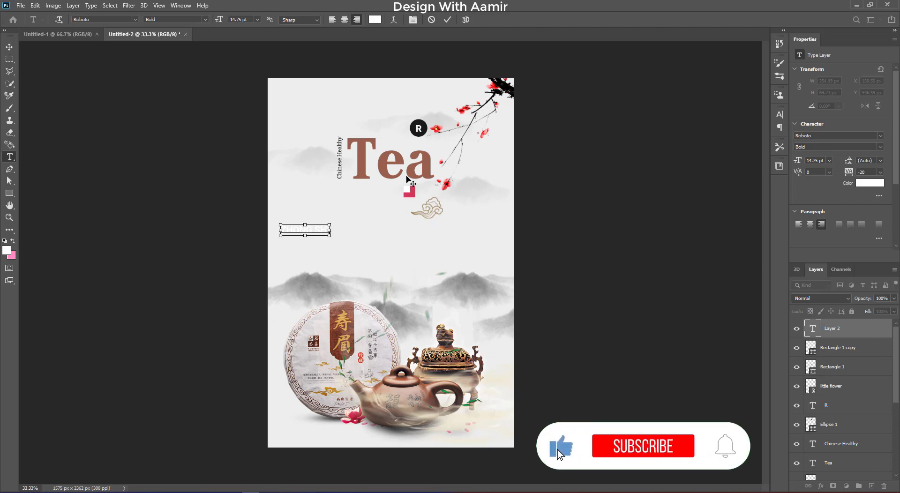
Colour the "ZHONG SHI" text black and set its font to Aver Bold
click(7, 251)
drag(605, 337, 570, 365)
click(790, 244)
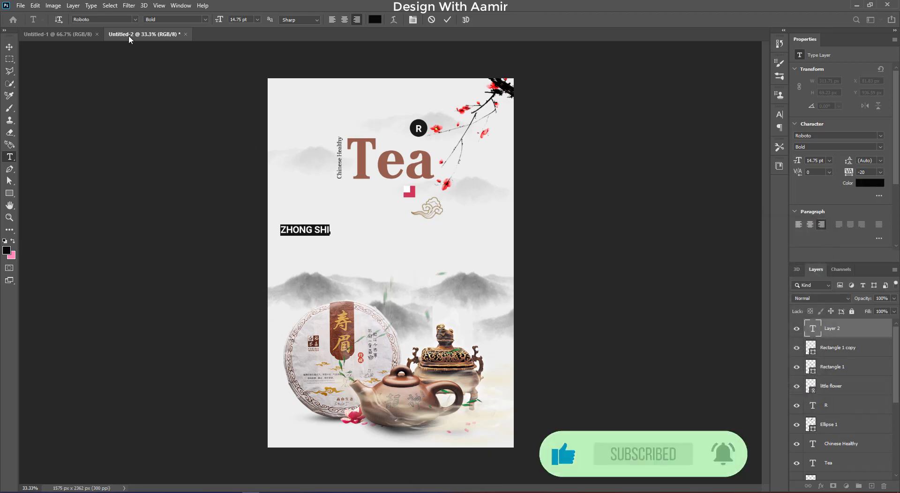
click(110, 20)
text(aver)
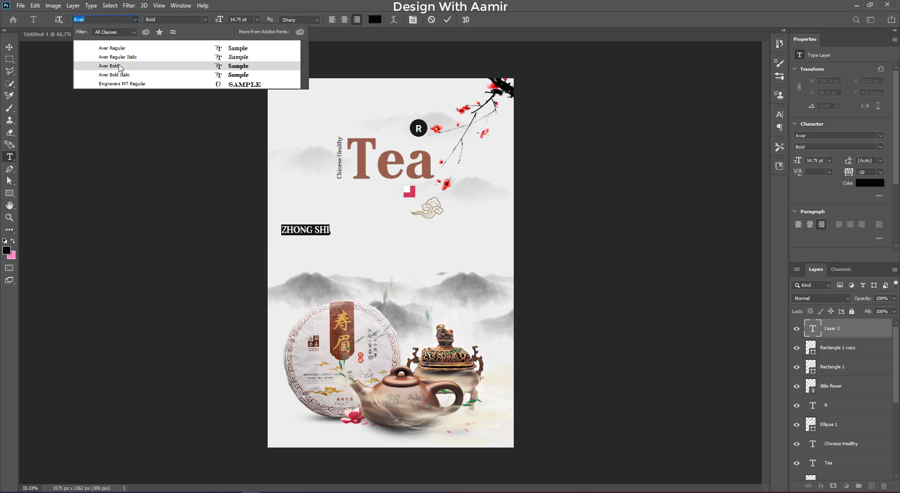
key(Escape)
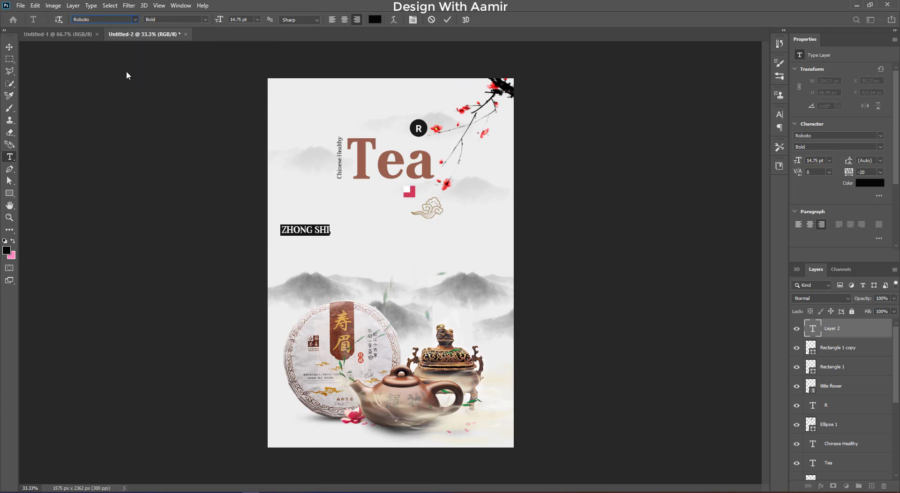
click(447, 20)
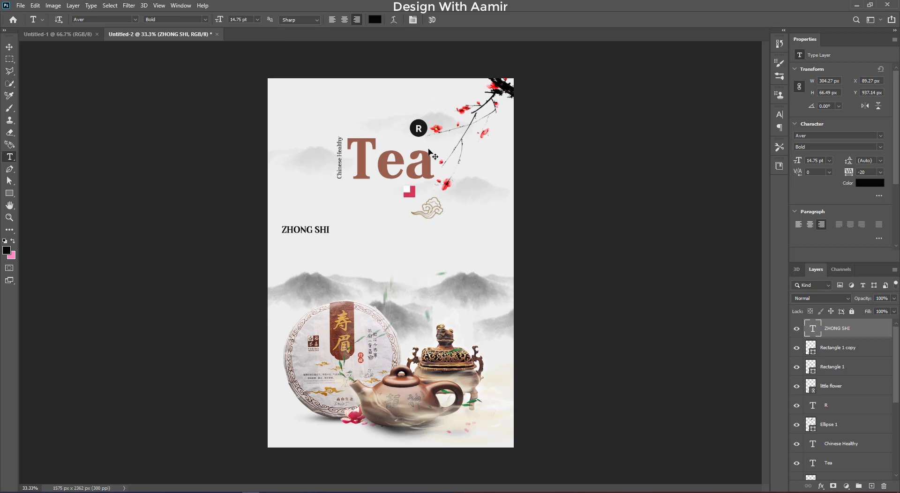
Rotate "ZHONG SHI" 90°, scale it to about 106% and place it below the title between the "T" and "e"
key(ctrl+t)
drag(342, 244, 291, 266)
drag(308, 232, 384, 241)
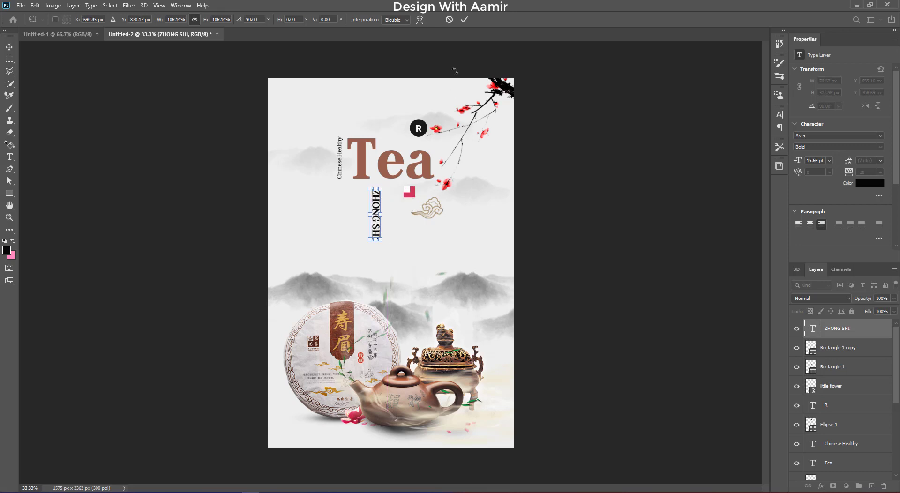
click(464, 19)
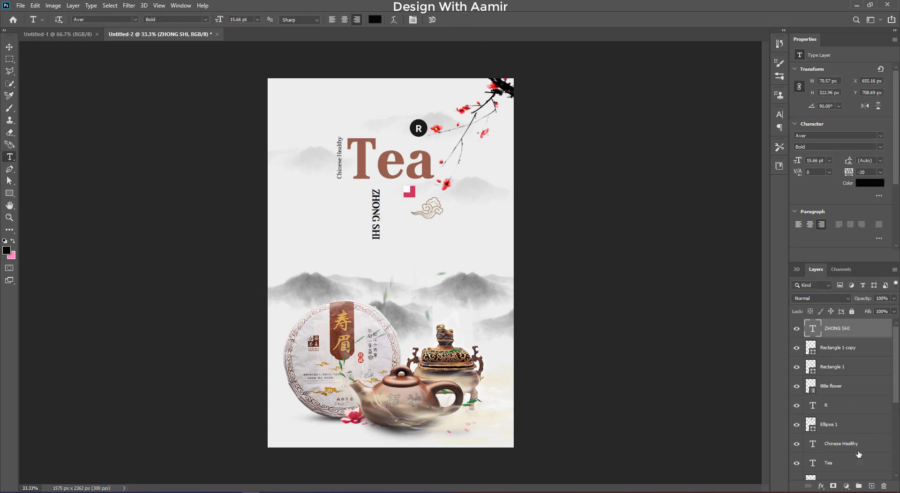
On a new layer, add the vertical text "shimujiaju" to the left of "ZHONG SHI"
click(872, 486)
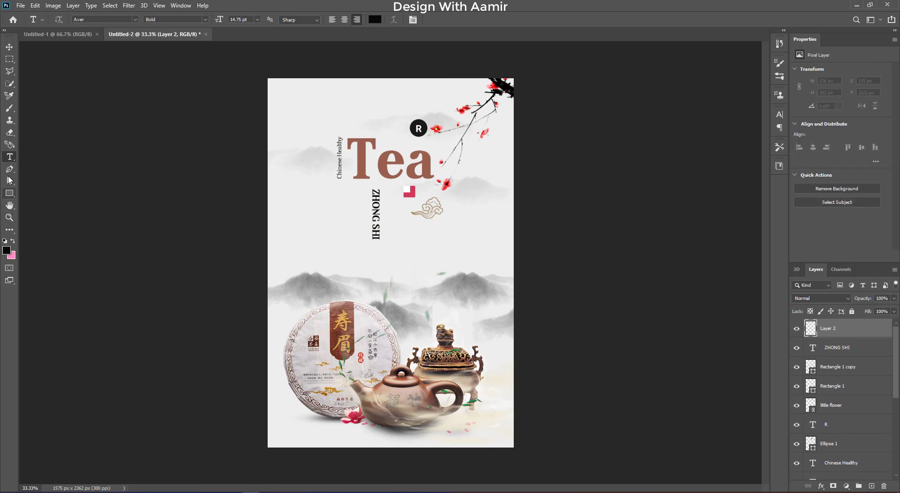
key(shift+t)
click(318, 179)
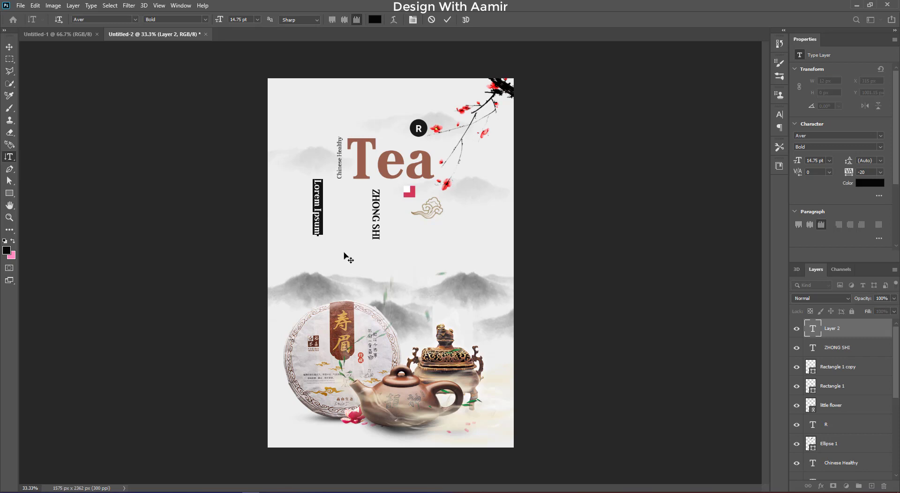
text(St)
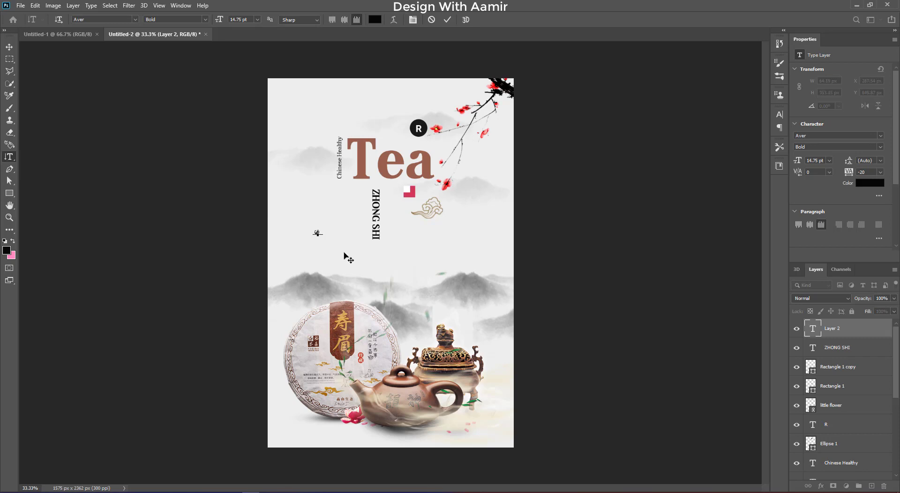
text(i)
text(m)
text(my)
text(ai)
text(ja)
Set the "shimujaiju" text to Aver Regular at 11.75 pt with Auto leading and commit the edit
key(ctrl+a)
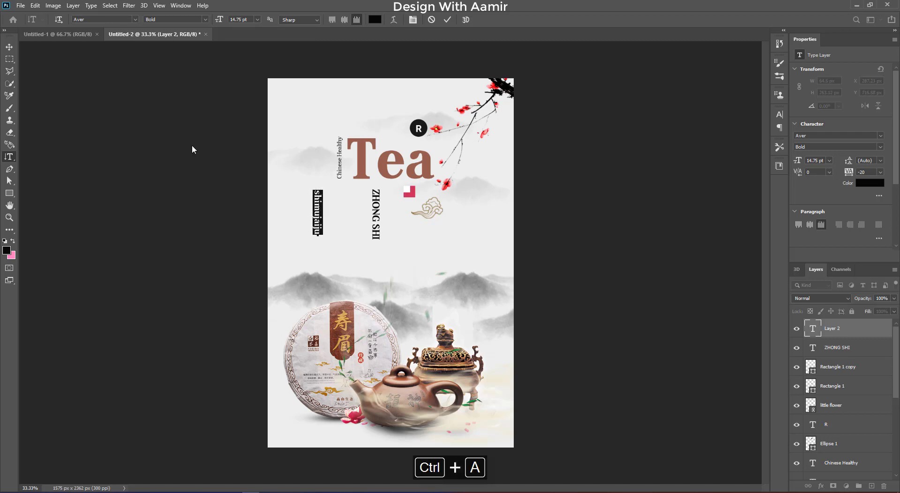
click(205, 19)
click(165, 29)
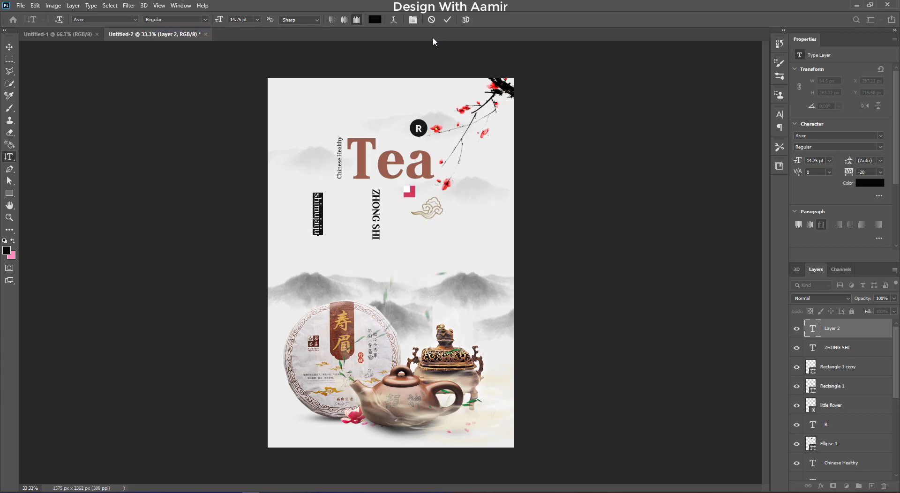
drag(219, 19, 212, 20)
drag(849, 164, 858, 165)
click(880, 160)
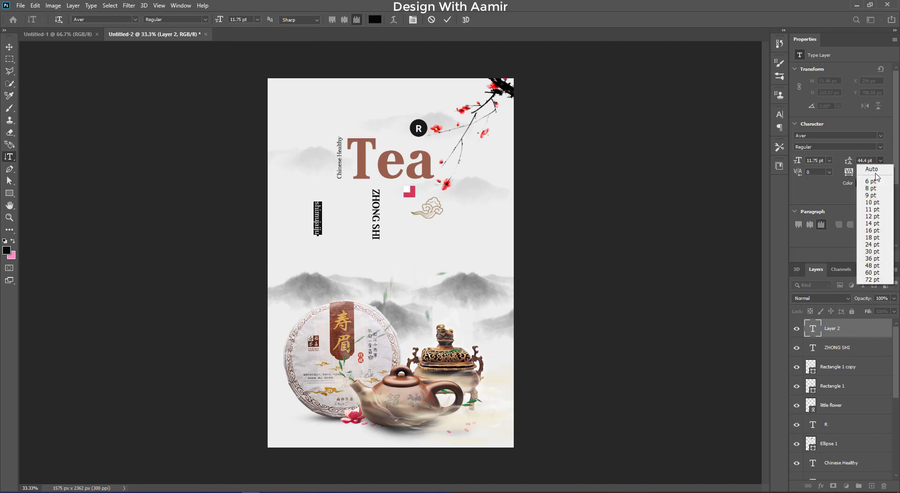
click(871, 168)
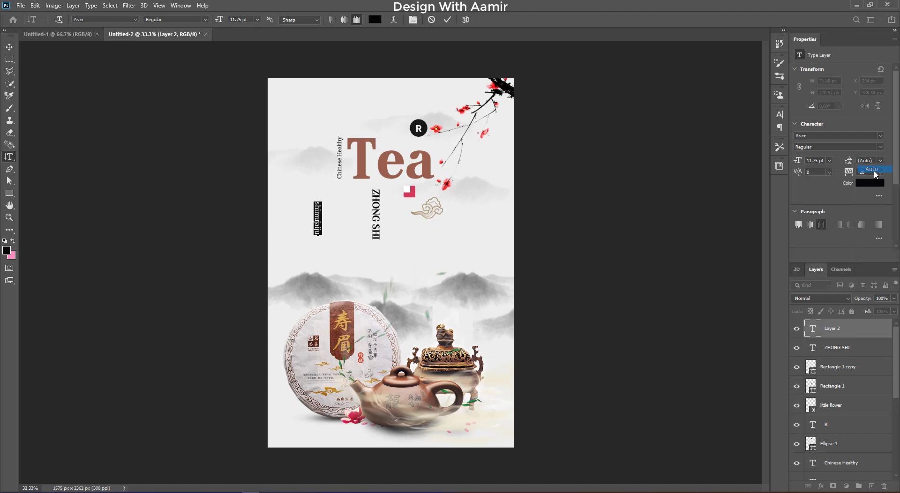
click(447, 20)
double_click(814, 330)
click(448, 20)
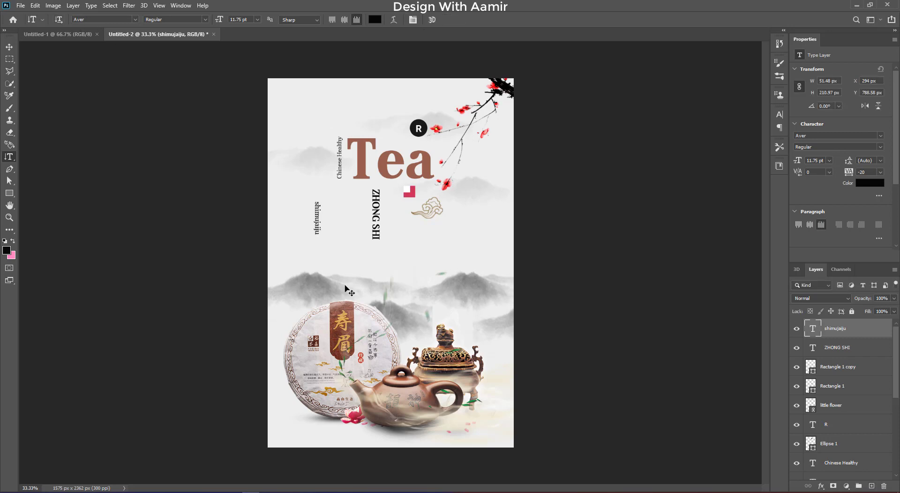
Scale "shimujaiju" to about 112% and place it right beside "ZHONG SHI", on its right side
key(ctrl+t)
drag(319, 216, 386, 213)
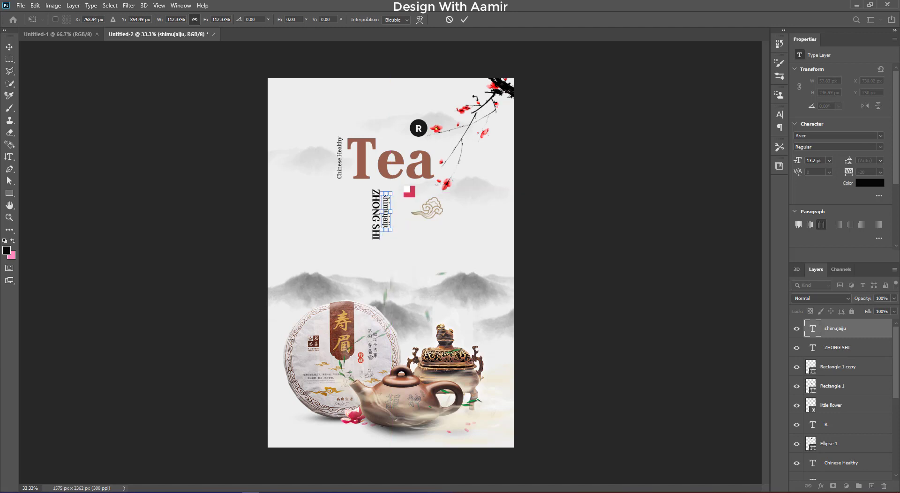
click(464, 19)
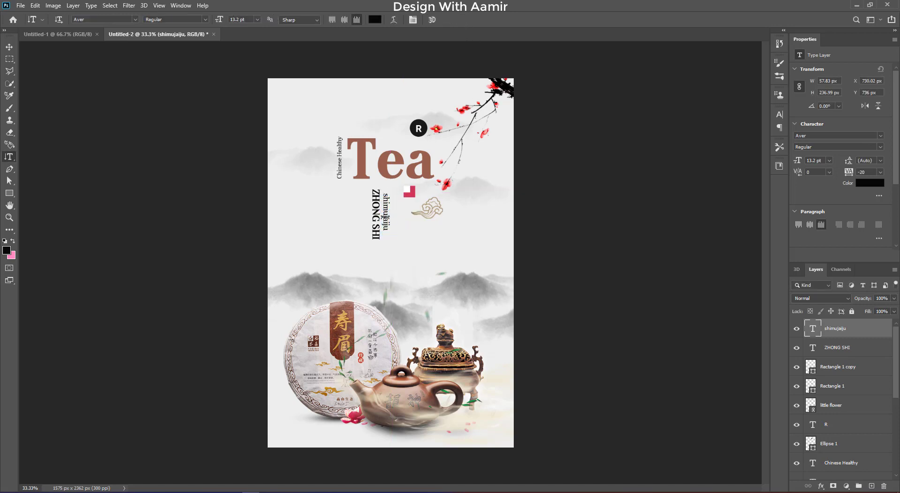
Place glds.png as a linked image, scaled to about 69%, to the left of "ZHONG SHI"
click(21, 5)
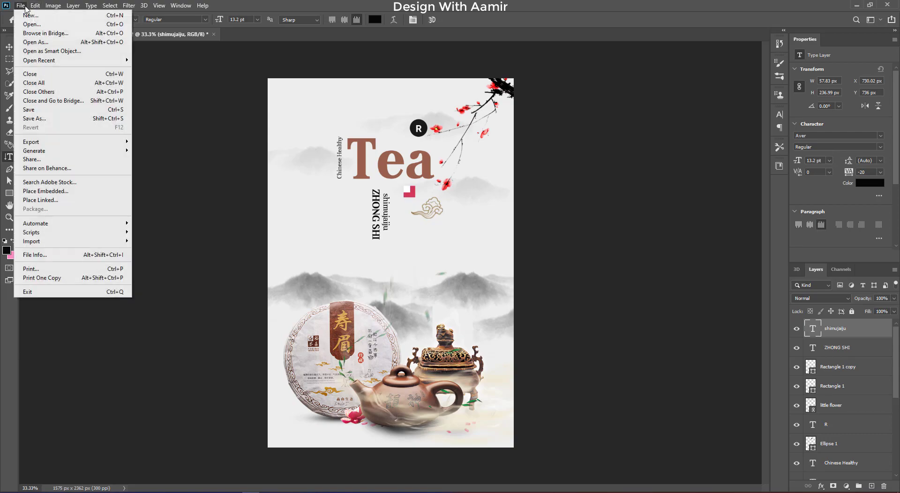
click(59, 197)
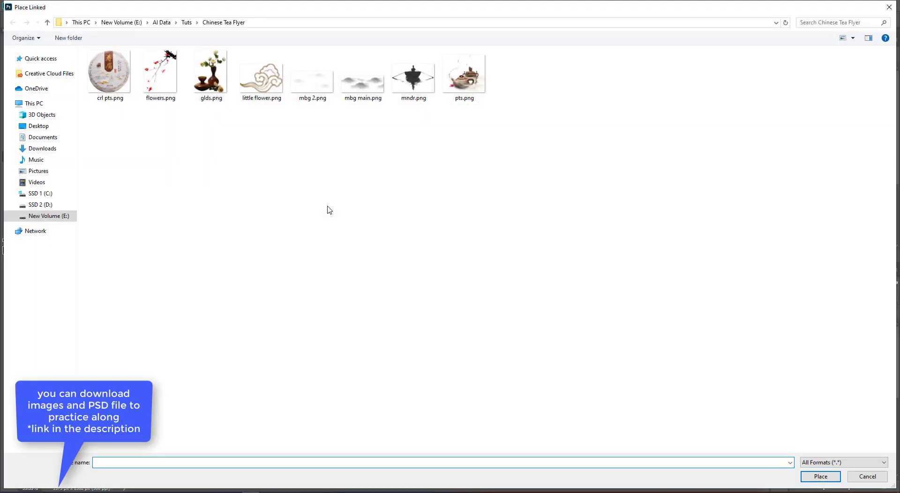
double_click(232, 100)
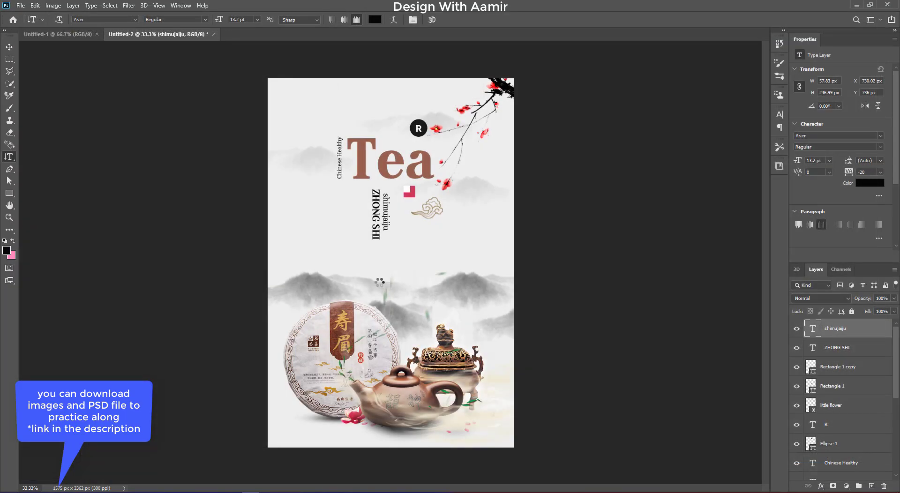
drag(406, 281, 351, 217)
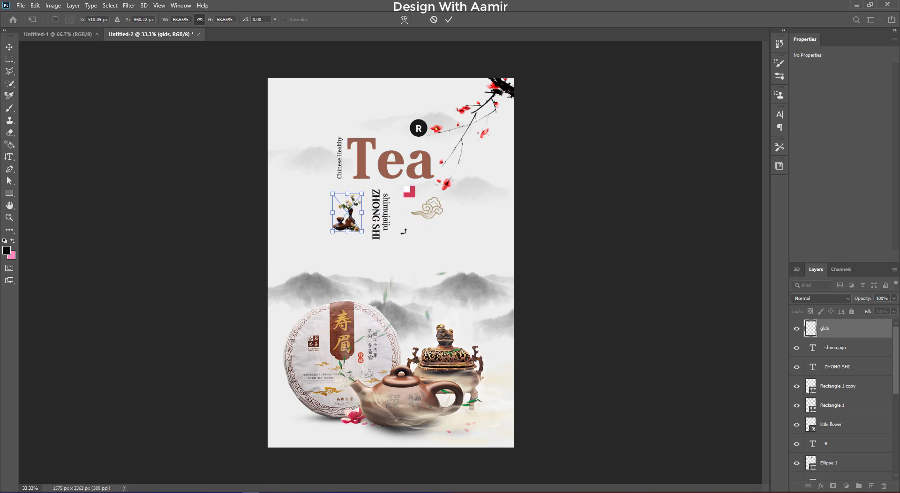
click(449, 20)
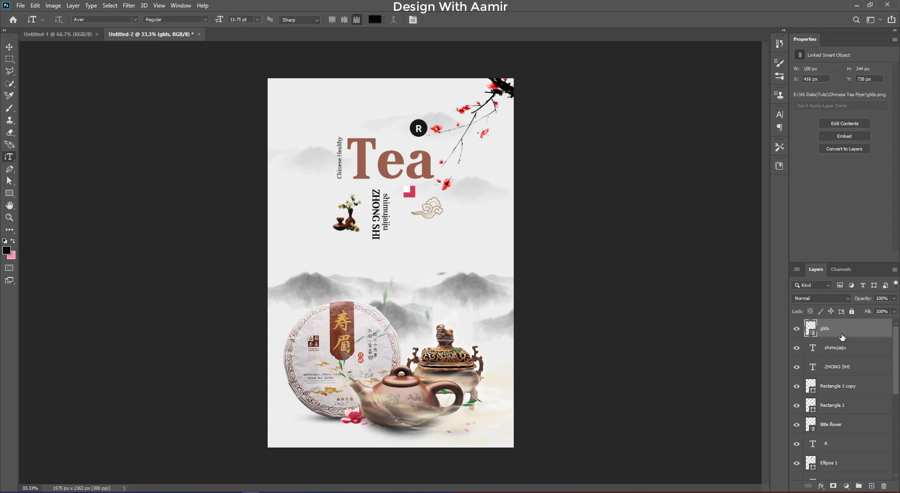
Add a new layer beneath the vase image and paint one soft black 417 px brush dot near the vases
click(872, 486)
drag(858, 334, 849, 358)
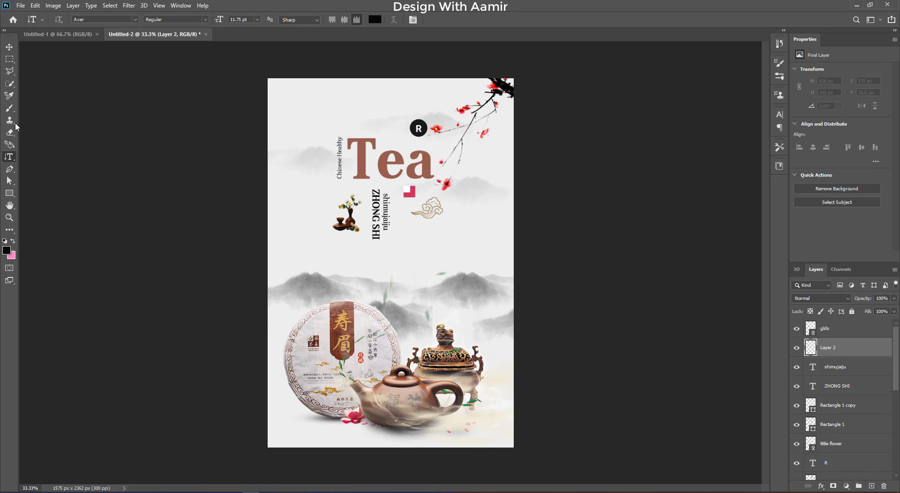
click(13, 109)
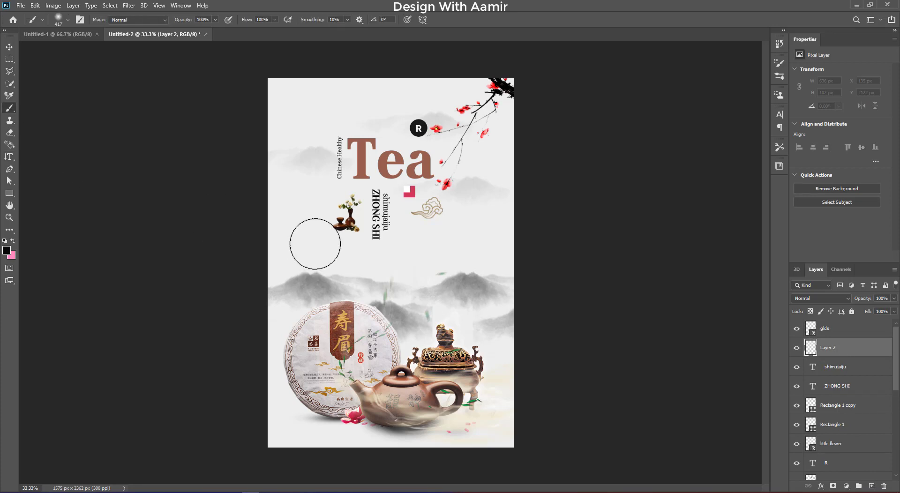
click(315, 243)
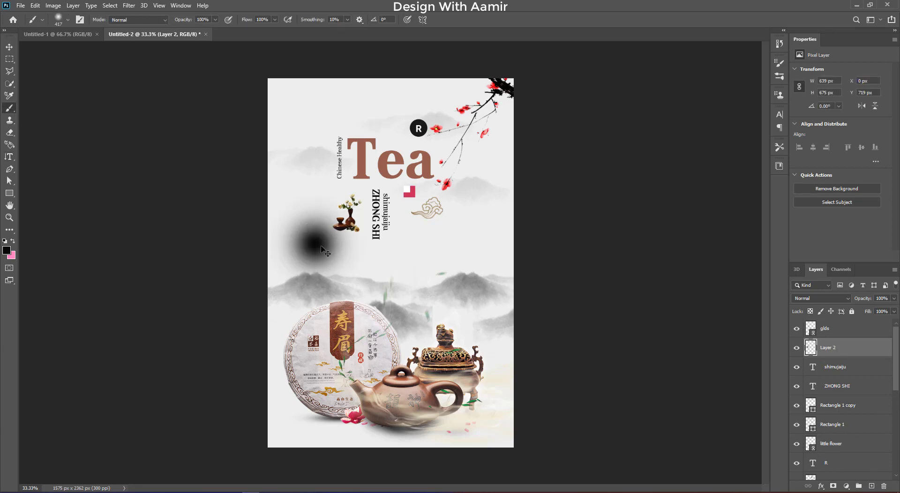
Squash the black dot to about 31% width and 6% height and position it under the vases as a shadow
key(ctrl+t)
mouse_move(317, 191)
mouse_down()
mouse_move(323, 291)
mouse_move(286, 290)
mouse_move(329, 220)
mouse_move(349, 233)
mouse_up()
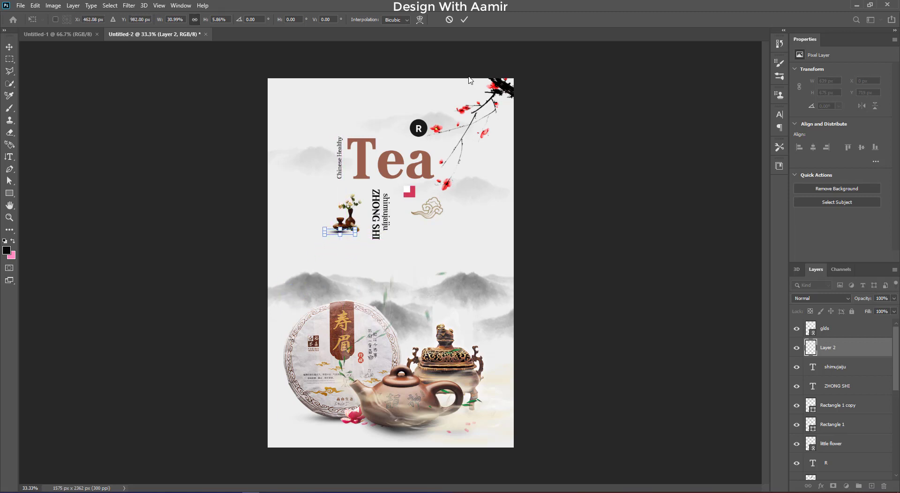
click(467, 20)
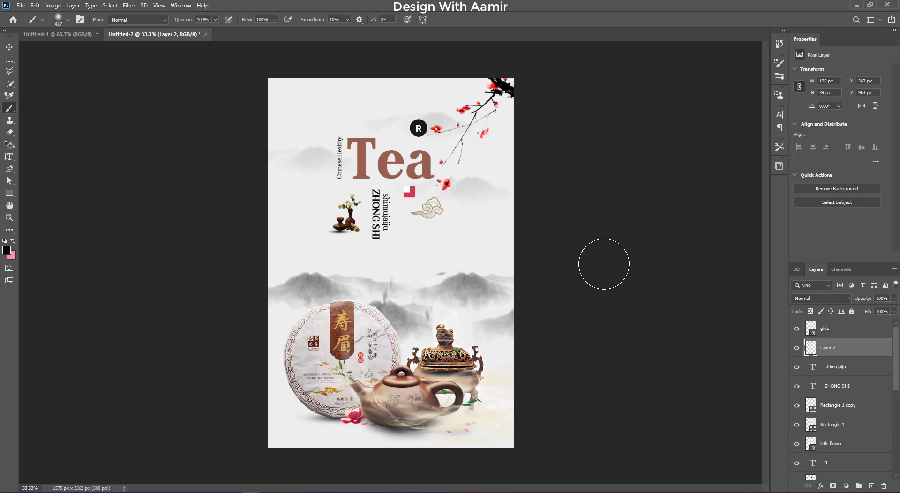
key(v)
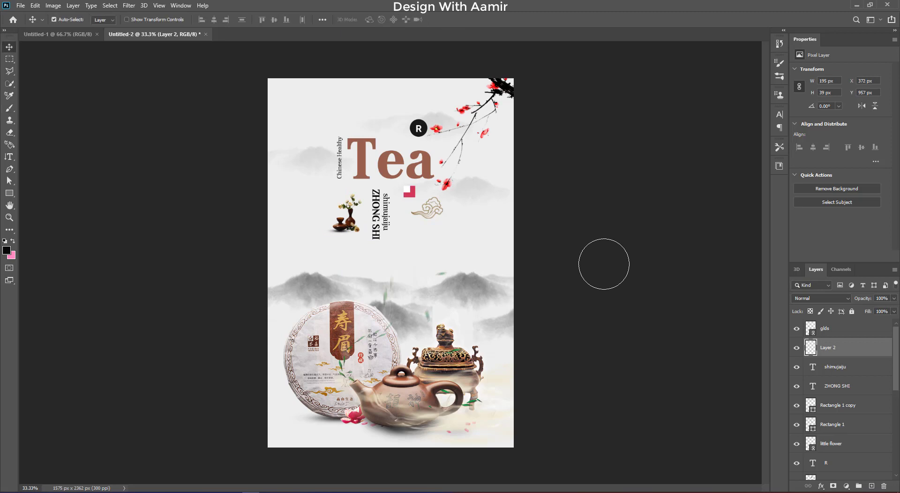
key(Left)
key(Left)
key(Left)
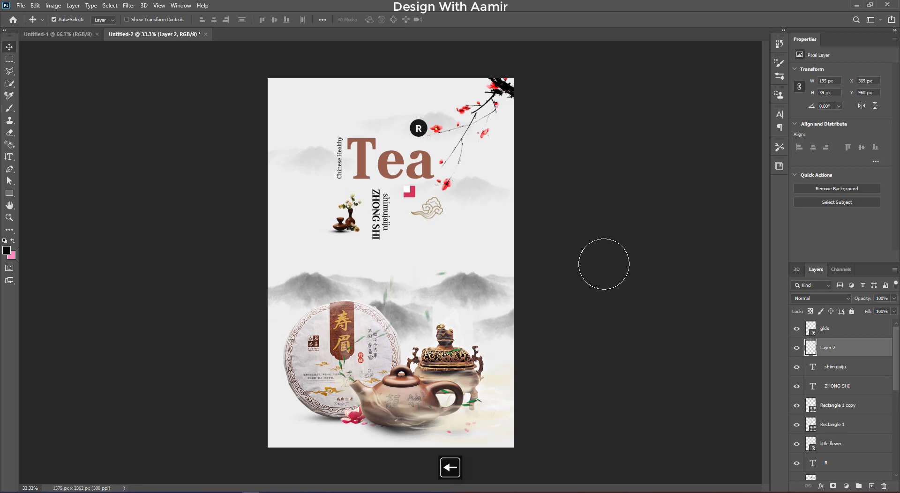
Duplicate the vase shadow layer and reshape the copy to sit under the right part of the vases
right_click(866, 353)
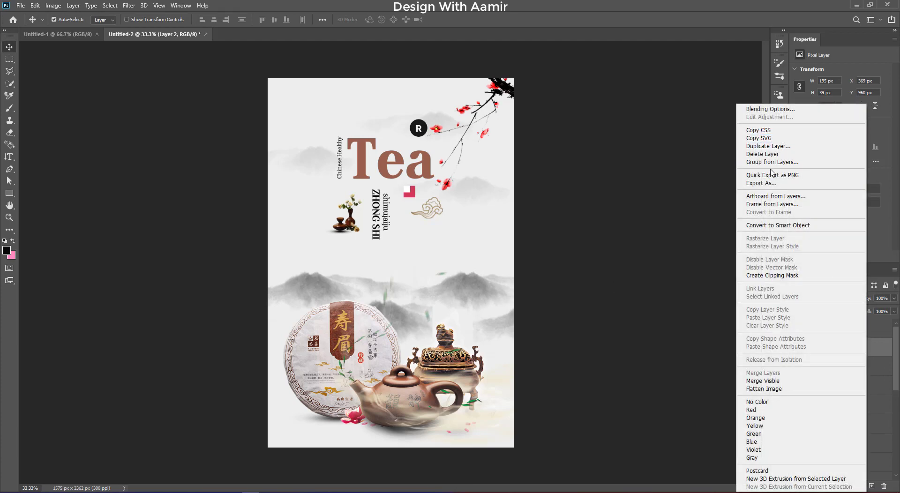
click(771, 146)
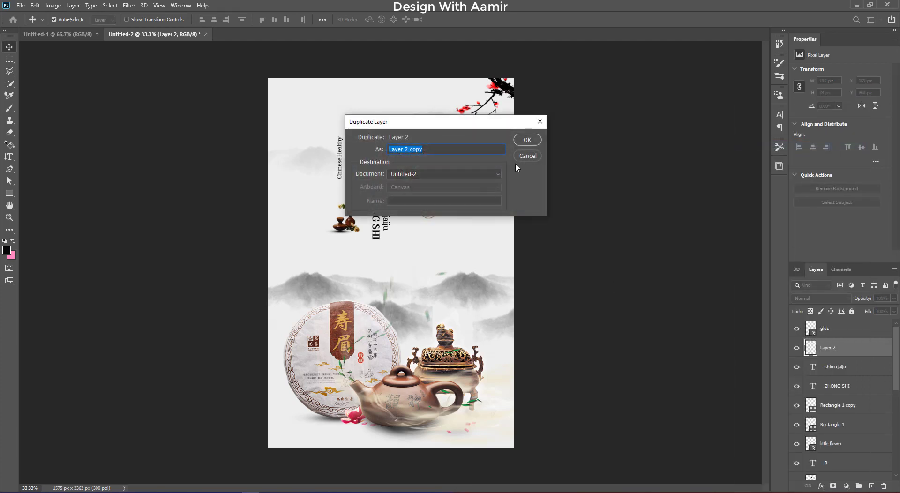
key(Return)
key(ctrl+t)
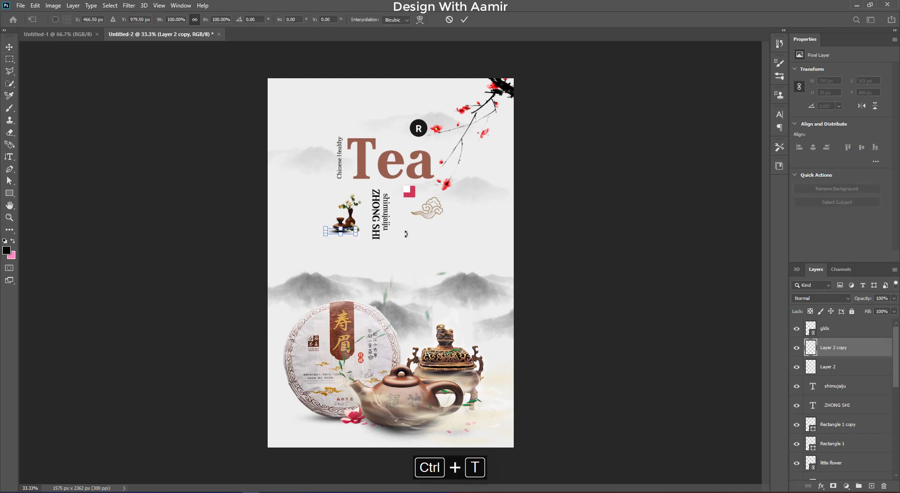
mouse_move(368, 241)
mouse_down()
mouse_move(350, 233)
mouse_move(362, 230)
mouse_up()
click(467, 22)
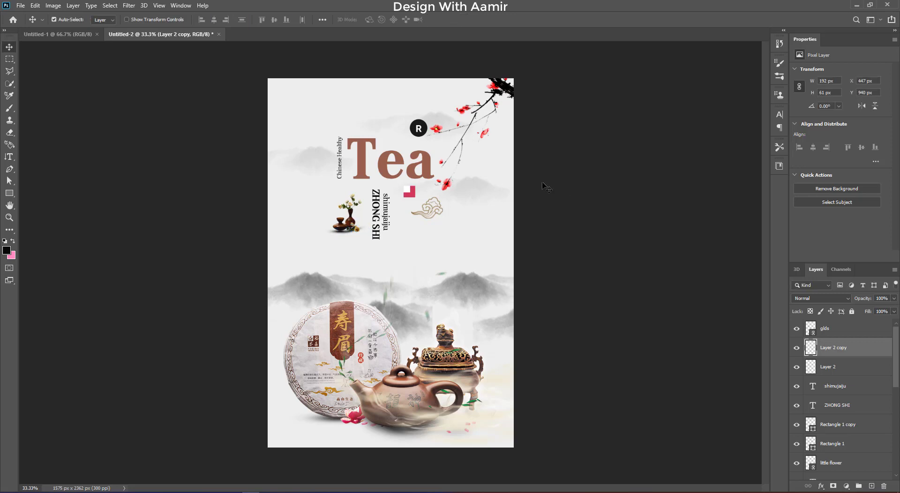
Reapply the last used filter to both vase shadow layers, Layer 2 and Layer 2 copy
click(852, 366)
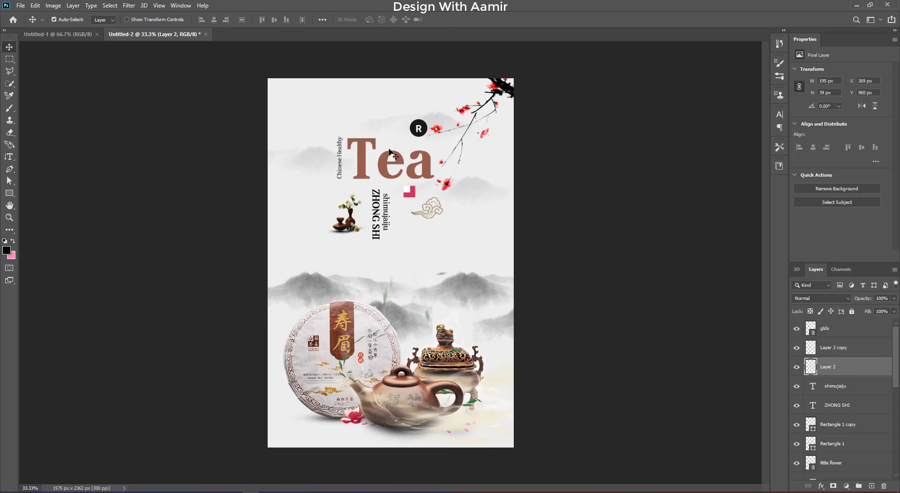
click(130, 6)
click(146, 14)
click(854, 352)
click(129, 6)
click(131, 17)
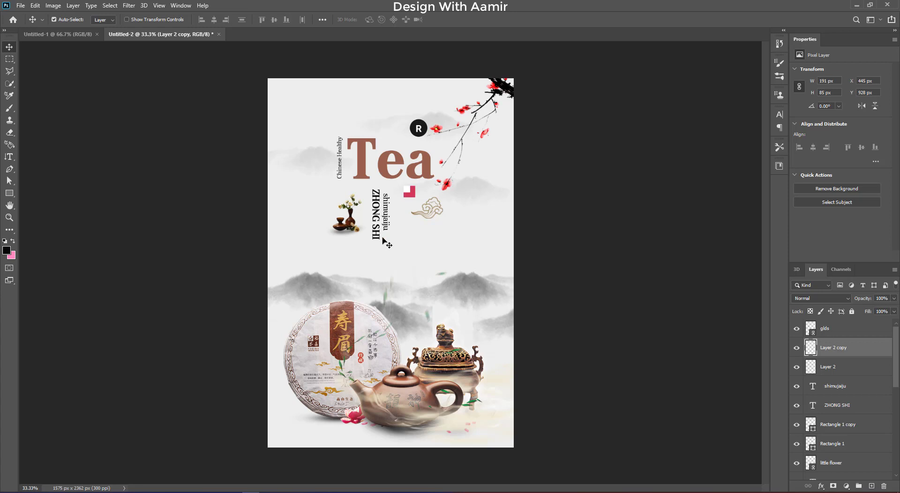
Place mndr.png as a linked image above the glds layer, scaled to about 94%, at the flyer's lower left edge
click(835, 332)
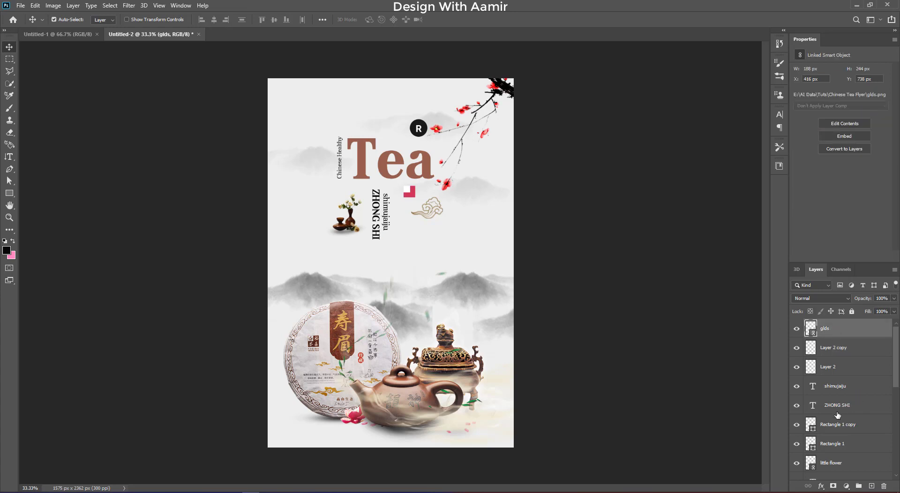
click(21, 5)
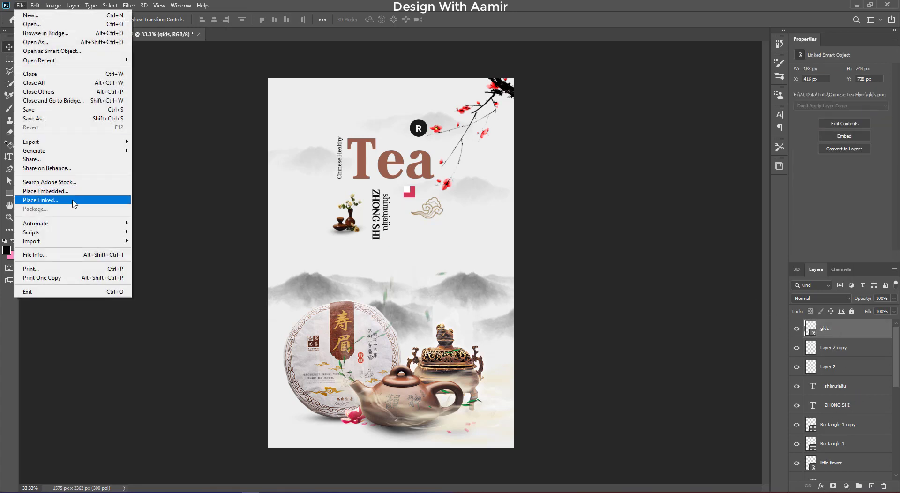
click(74, 203)
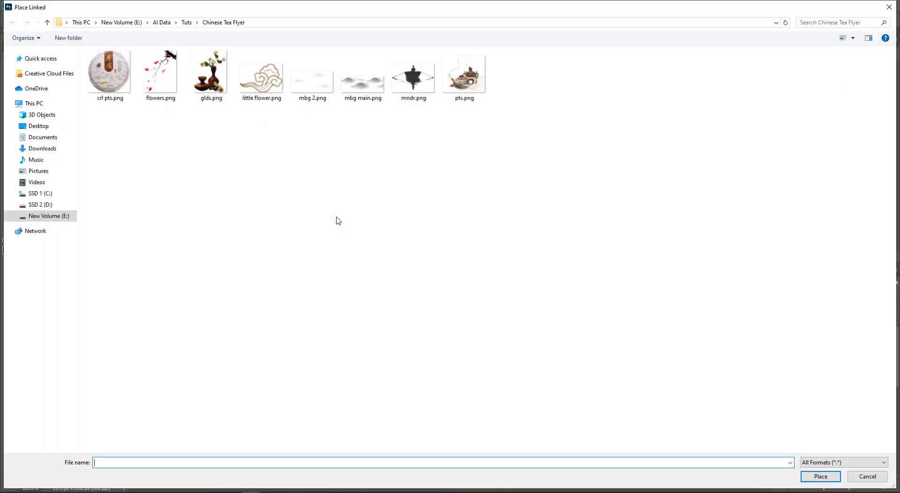
double_click(415, 95)
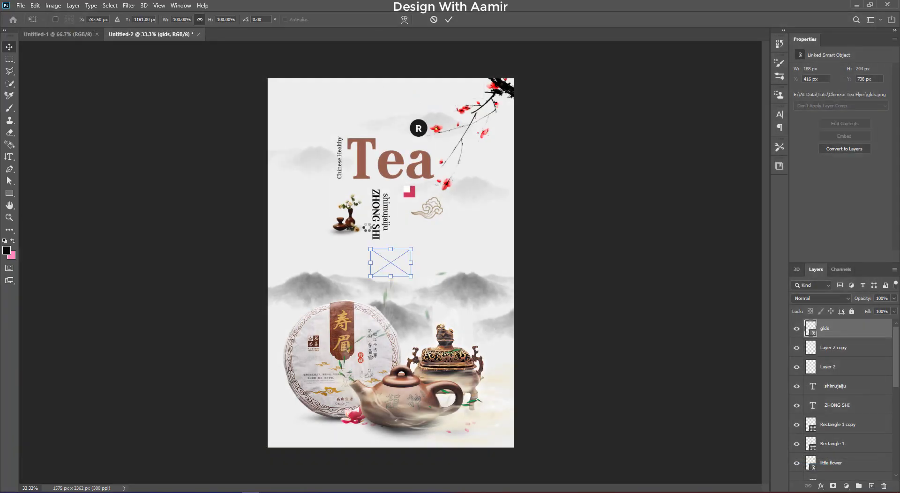
drag(410, 278, 291, 414)
click(449, 20)
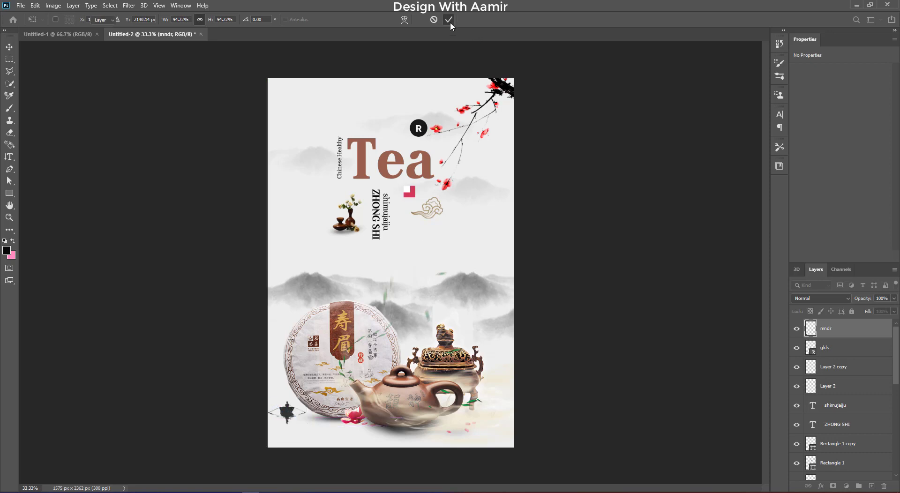
Scale the round tea cake on the crl pts layer down to about 88%, keeping it behind the teapot
scroll(838, 436, down, 2)
scroll(838, 436, down, 4)
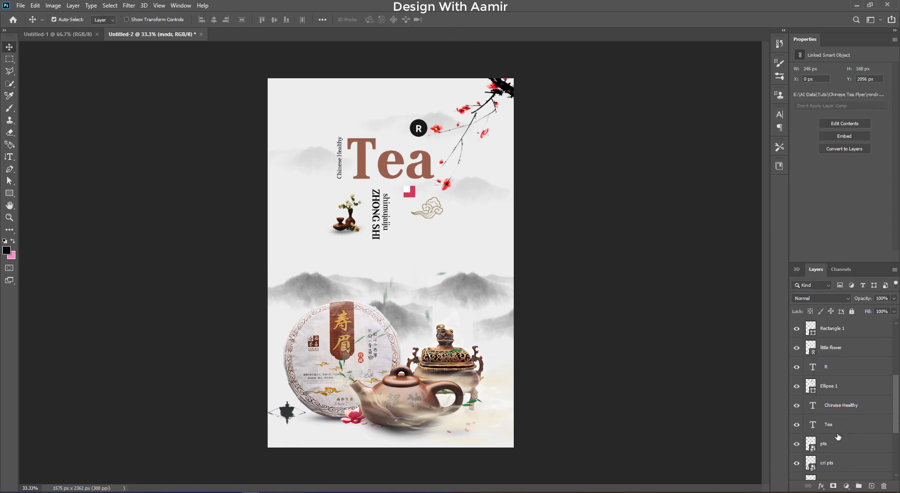
click(834, 392)
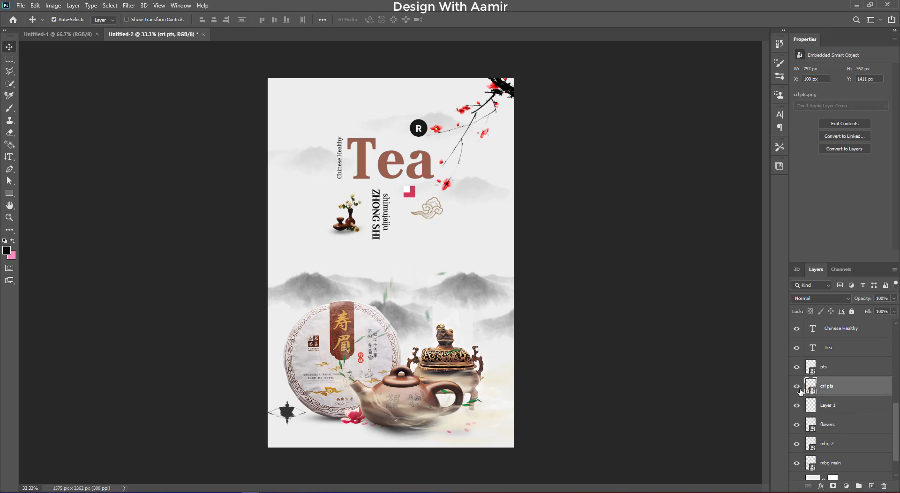
click(796, 387)
click(796, 386)
key(ctrl+t)
drag(283, 299, 301, 310)
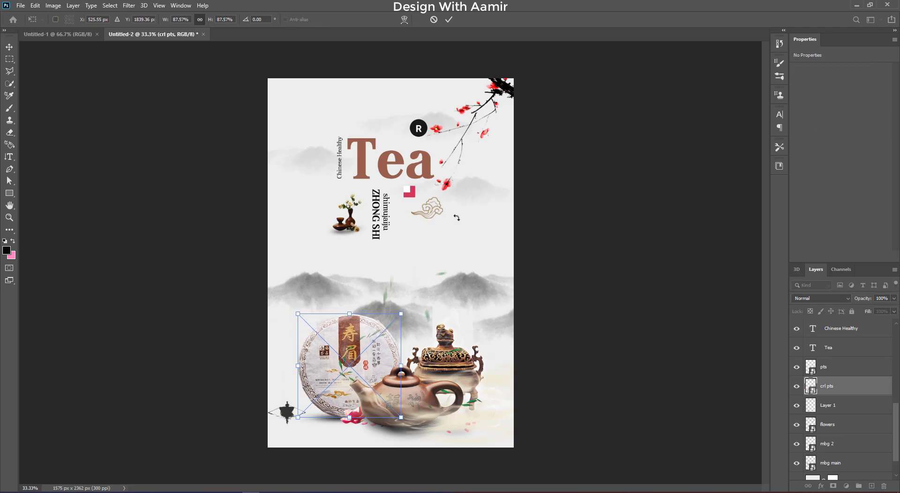
click(450, 19)
Shift the tea cake's shadow on Layer 1 about 48 px to the right so it sits beneath the scaled-down cake
click(844, 407)
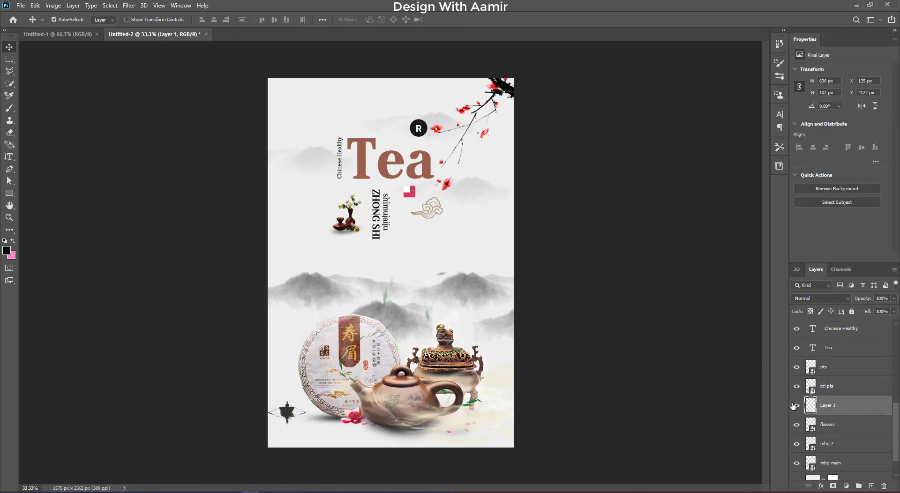
click(797, 405)
click(797, 405)
key(ctrl+t)
drag(326, 421, 335, 421)
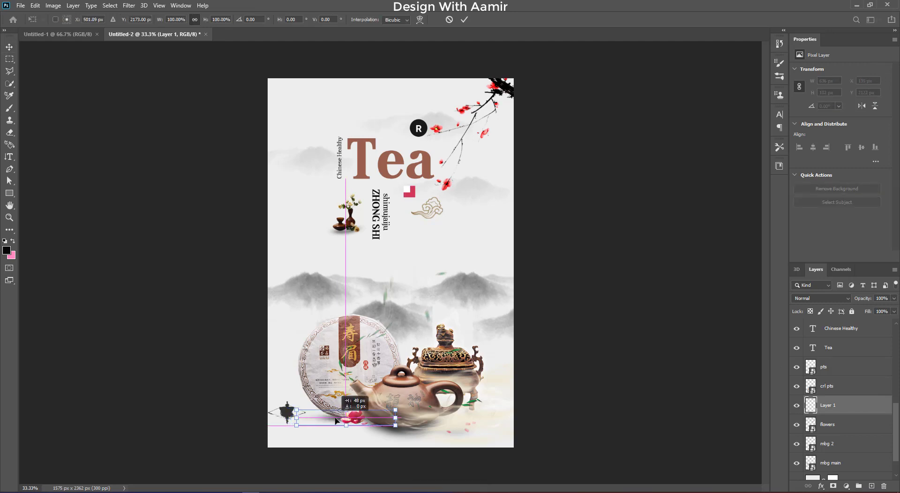
click(464, 20)
Add a new empty layer above the mndr layer, at the top of the layer stack
scroll(872, 394, up, 5)
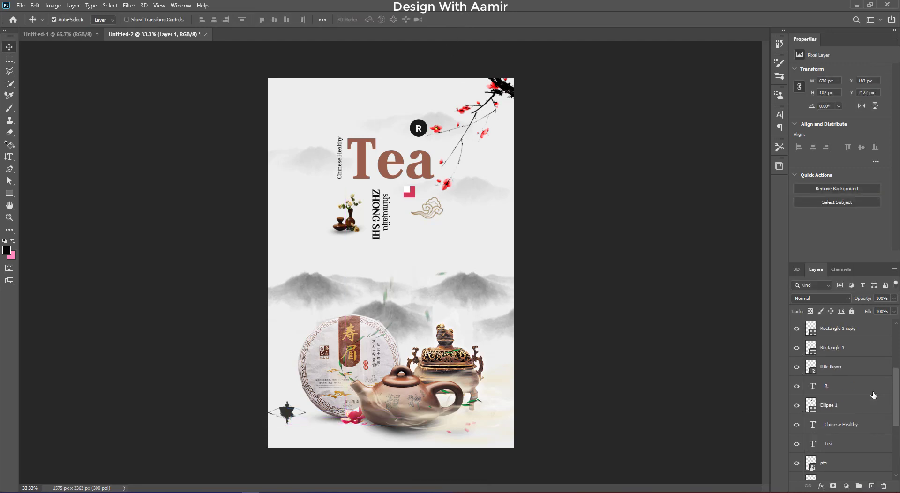
click(865, 331)
scroll(859, 388, up, 1)
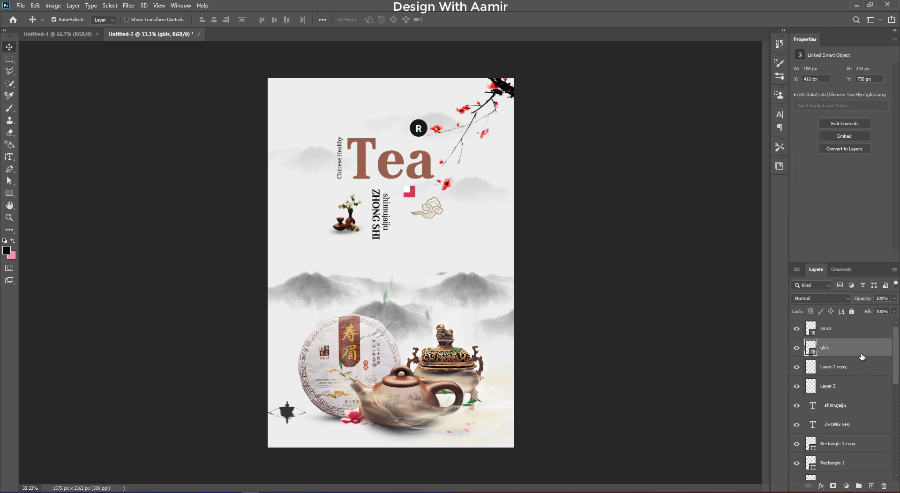
click(855, 332)
click(872, 487)
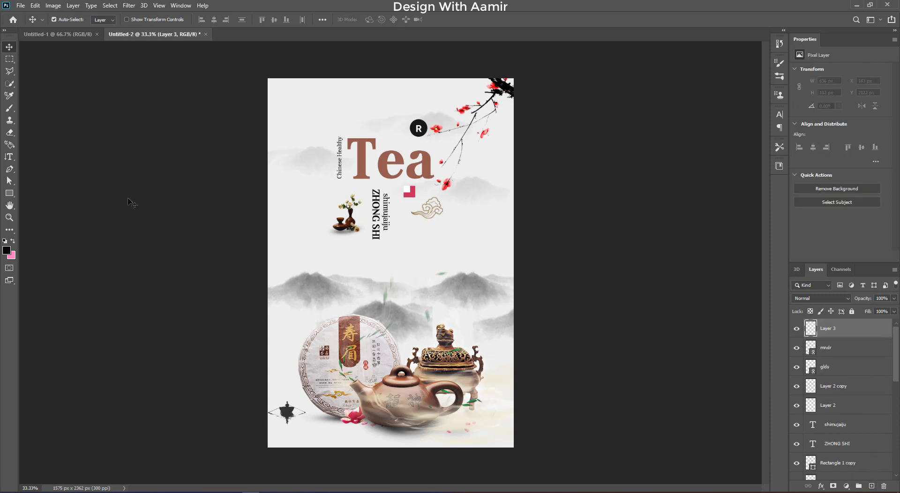
Add the horizontal text "LOGO" on the new layer, just above the ink mountains in the middle of the flyer
right_click(10, 182)
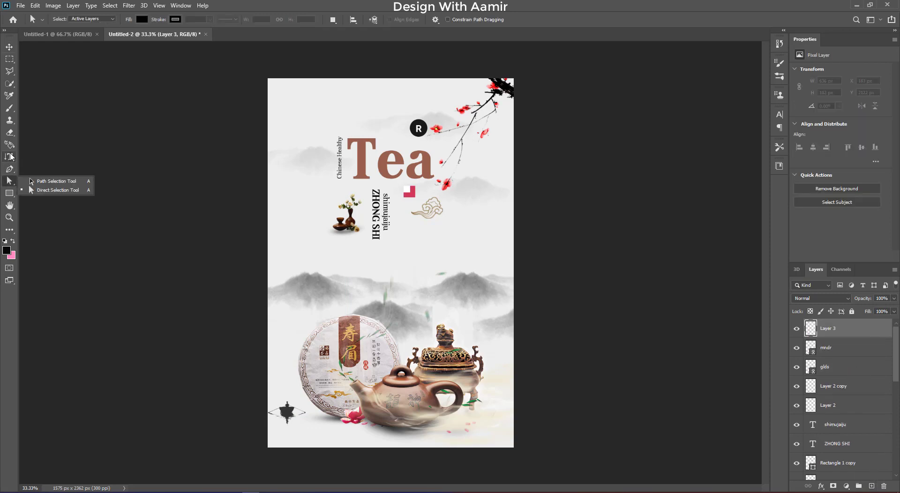
click(10, 157)
right_click(10, 157)
click(45, 156)
click(356, 274)
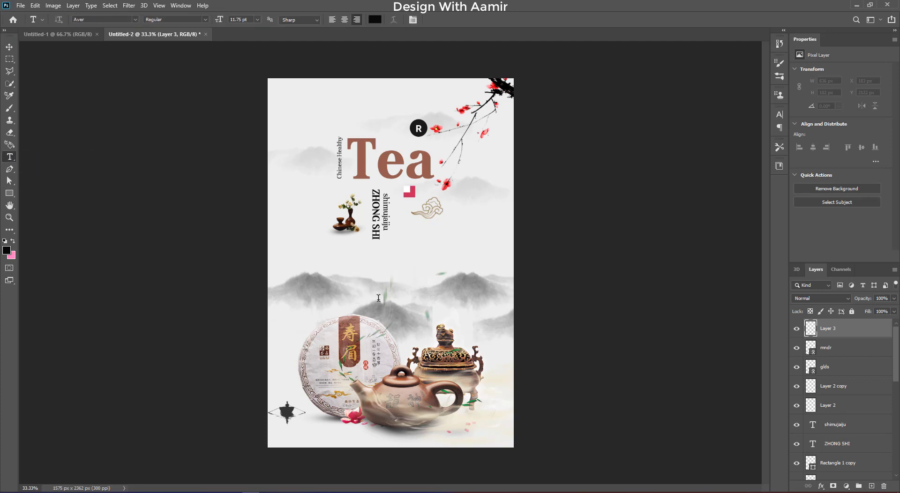
text(LOGO)
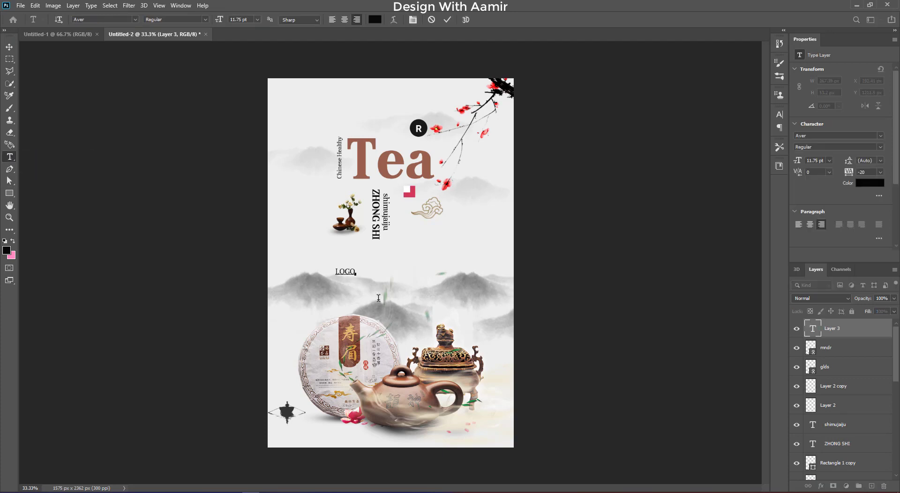
Set the whole LOGO text to the Bold style of the Aver font
key(ctrl+a)
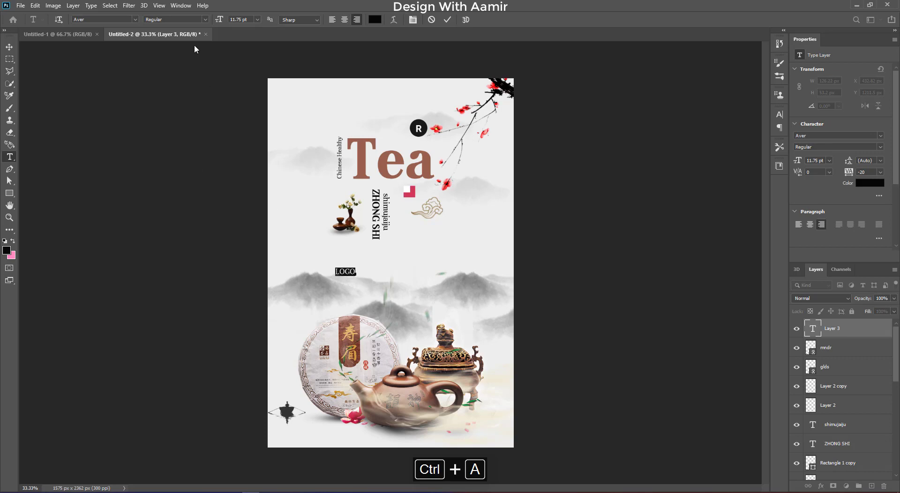
click(190, 19)
click(185, 44)
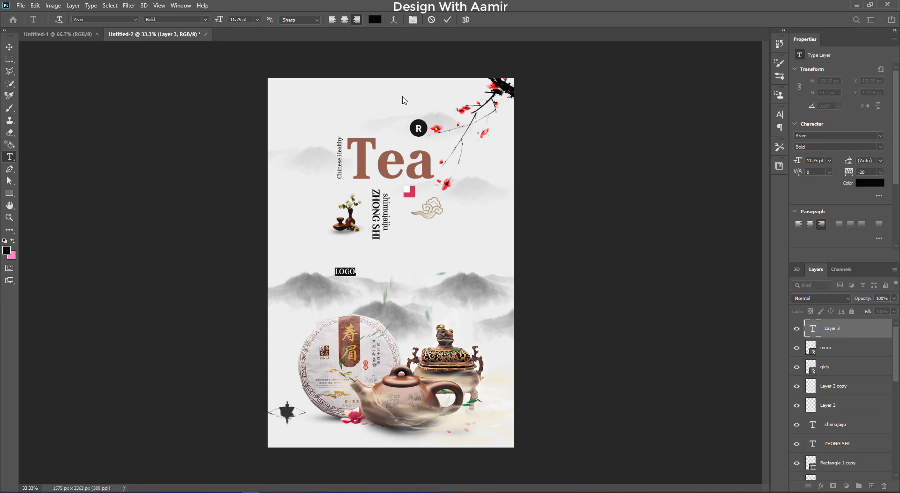
click(447, 20)
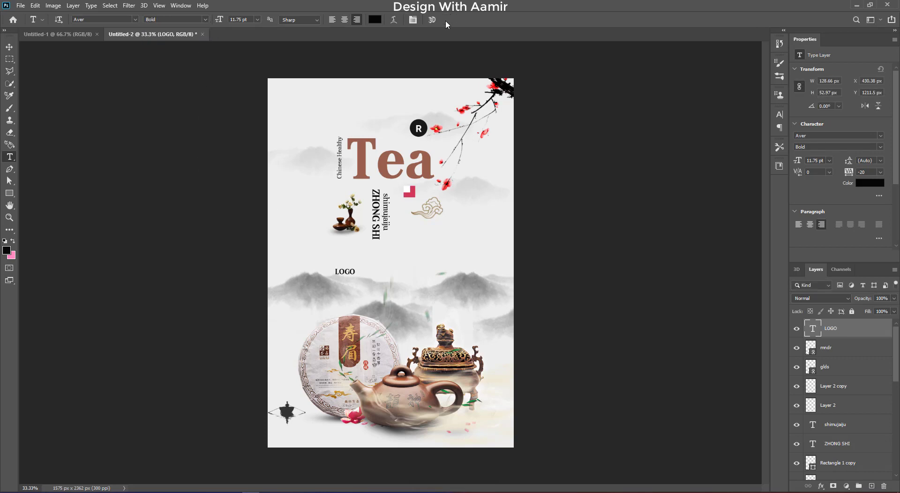
Enlarge the LOGO text to about 18 pt and move it to the flyer's upper left corner, about 84 px across and 65 px down
key(ctrl+t)
drag(356, 276, 318, 96)
click(464, 19)
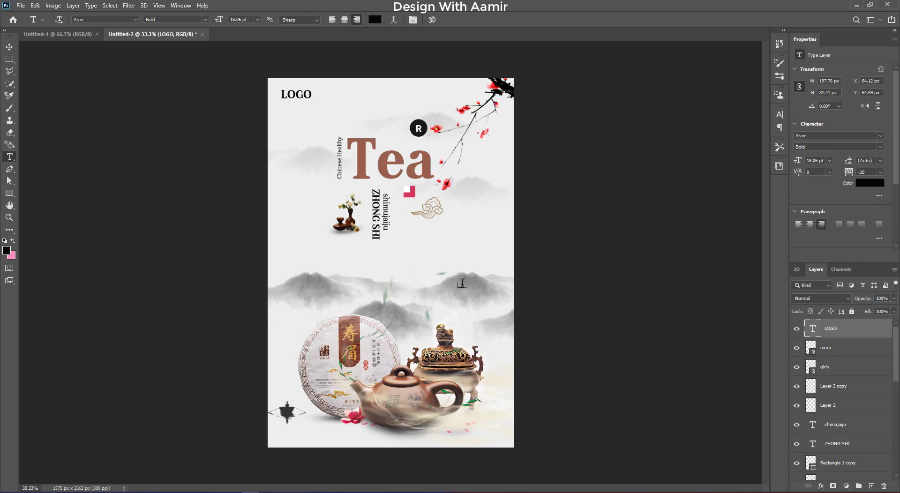
key(ctrl+0)
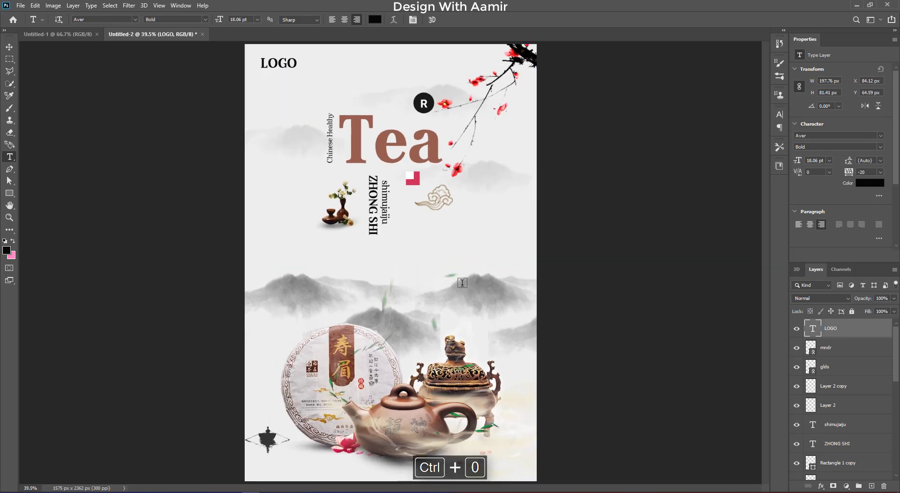
click(14, 49)
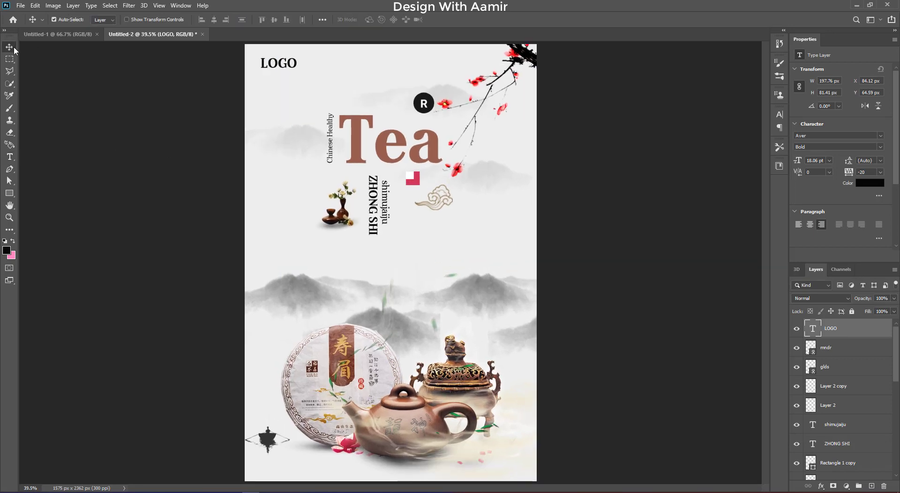